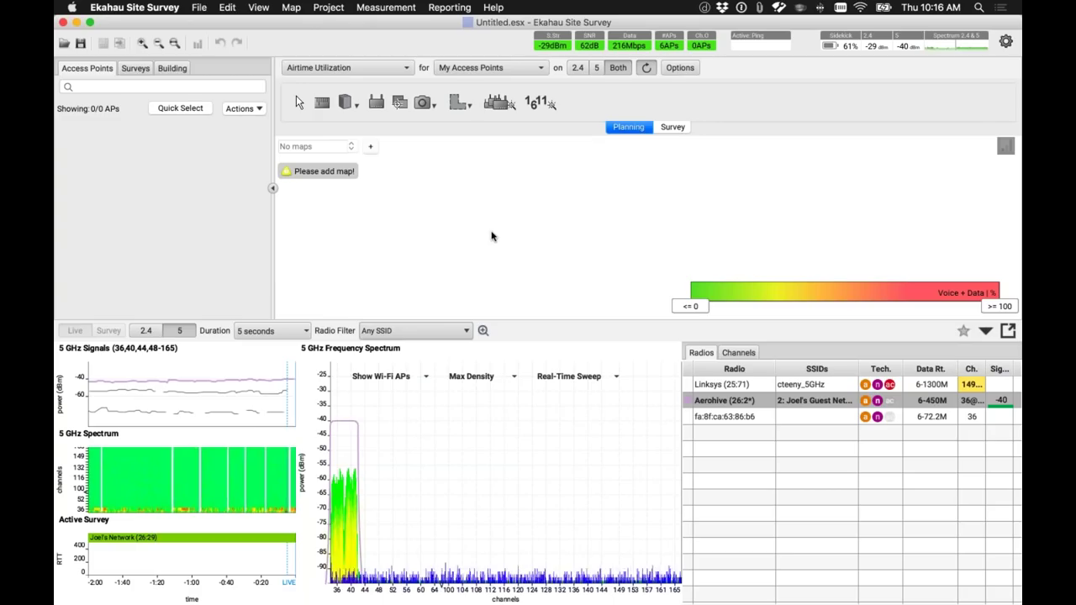
- Collapse the live spectrum pane below the map area and expand it again
left_click(299, 102)
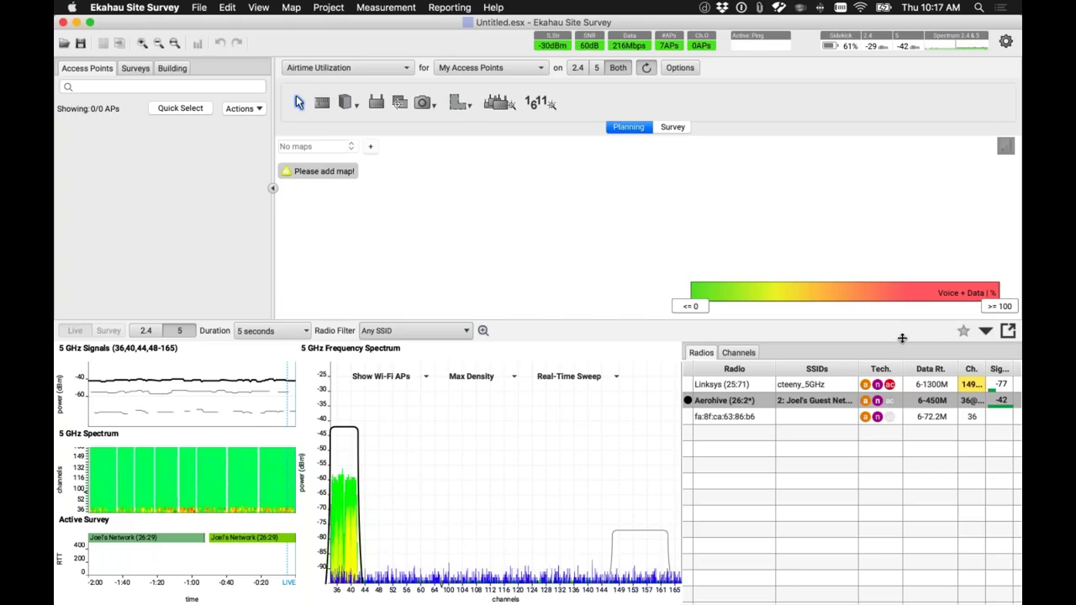
left_click(985, 331)
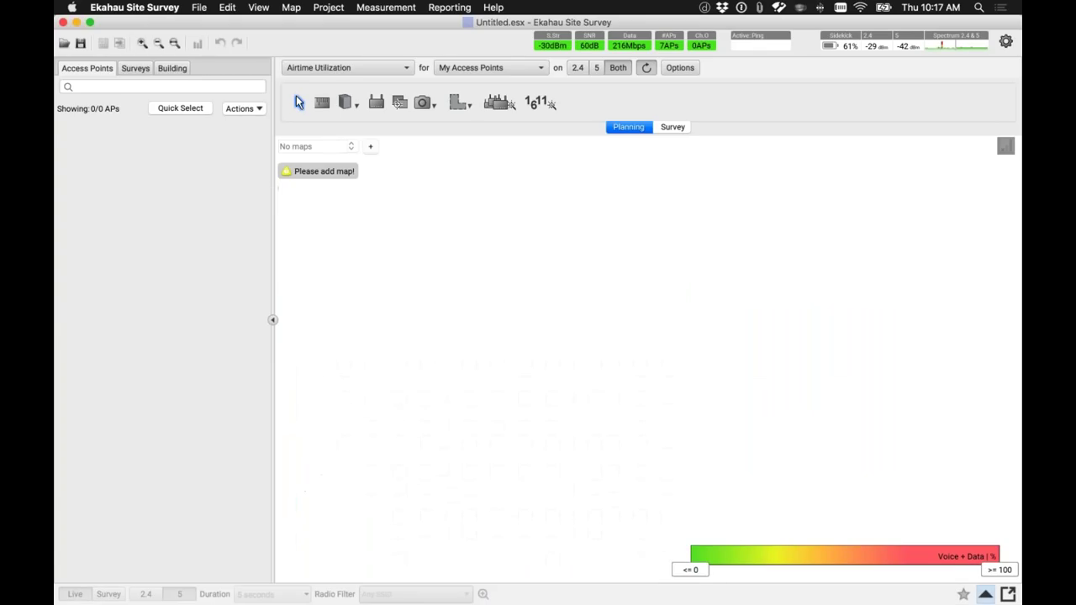
left_click(985, 594)
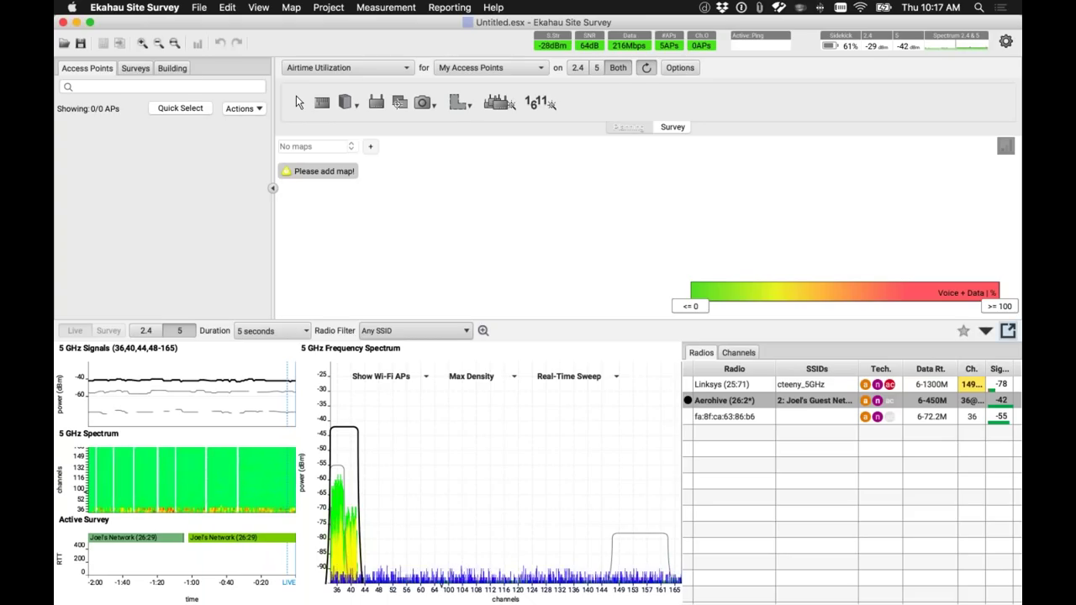
- Detach the Frequency Monitor into its own window, maximize it, and switch it to the 2.4 GHz band
left_click(1008, 330)
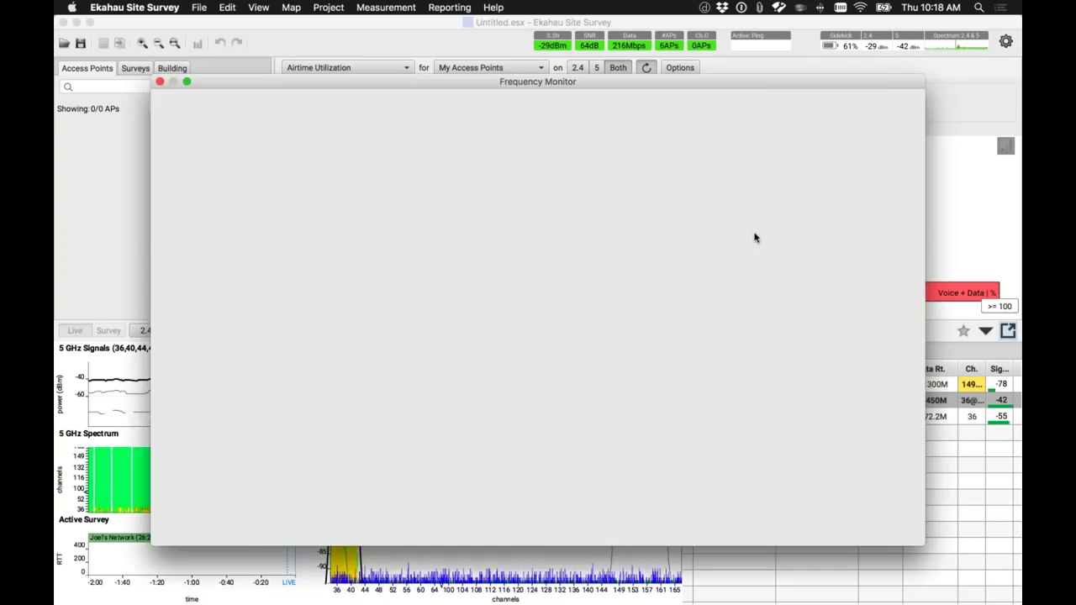
left_click_drag(688, 84, 678, 15)
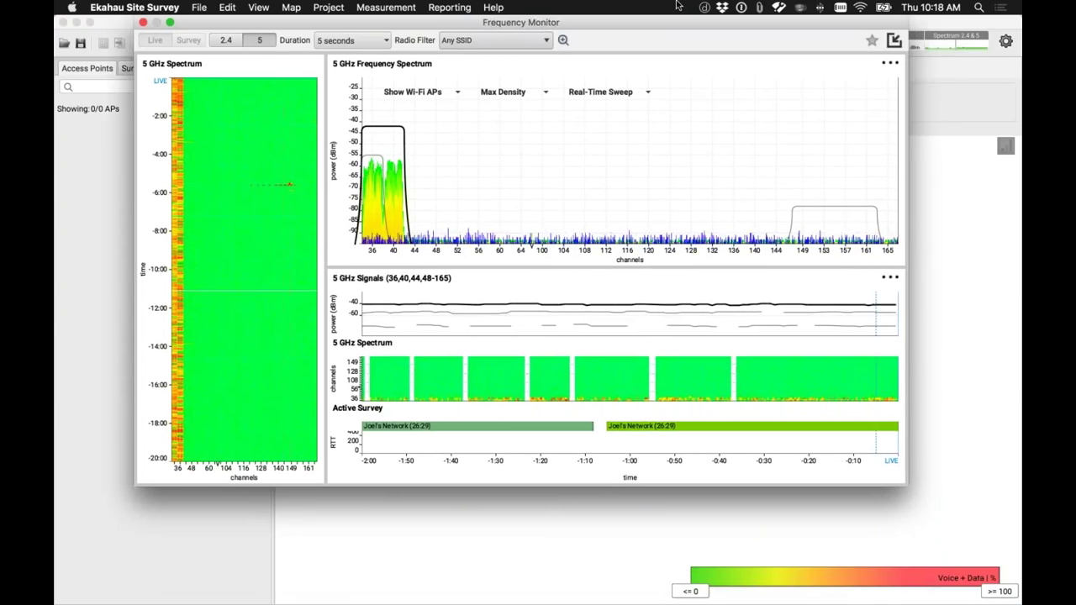
double_click(678, 22)
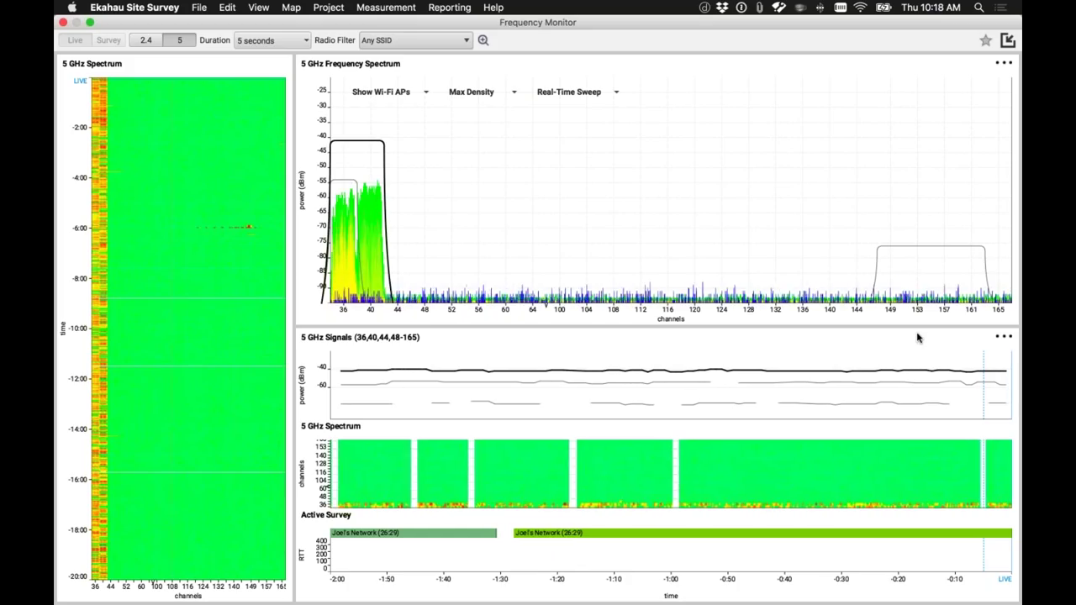
left_click(152, 43)
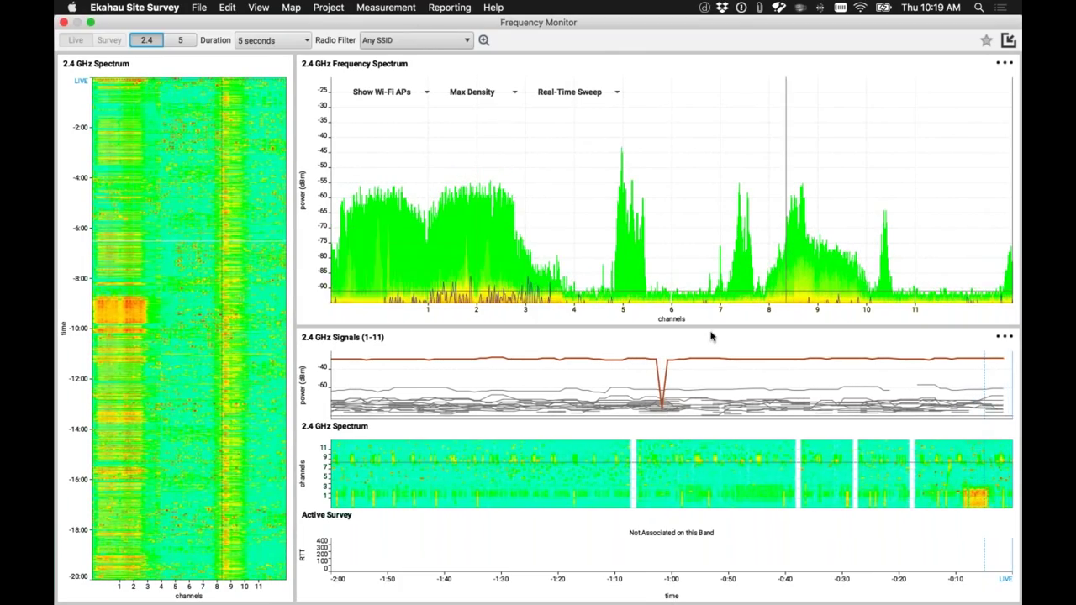
- Set the frequency spectrum chart to No Density, restore Max Density, and review the available duration choices
left_click(512, 93)
left_click(500, 106)
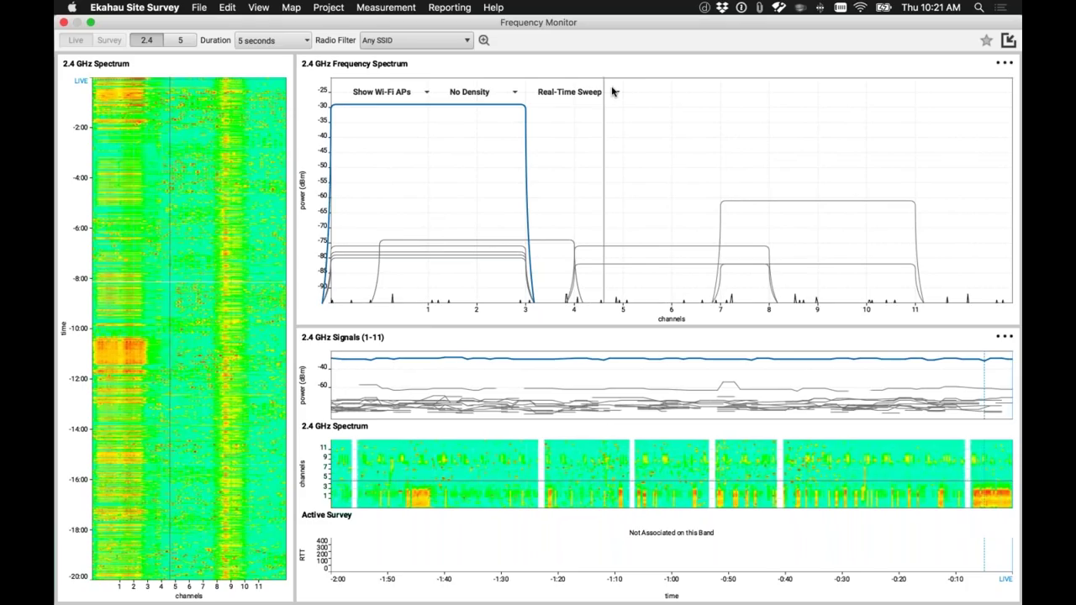
left_click(514, 92)
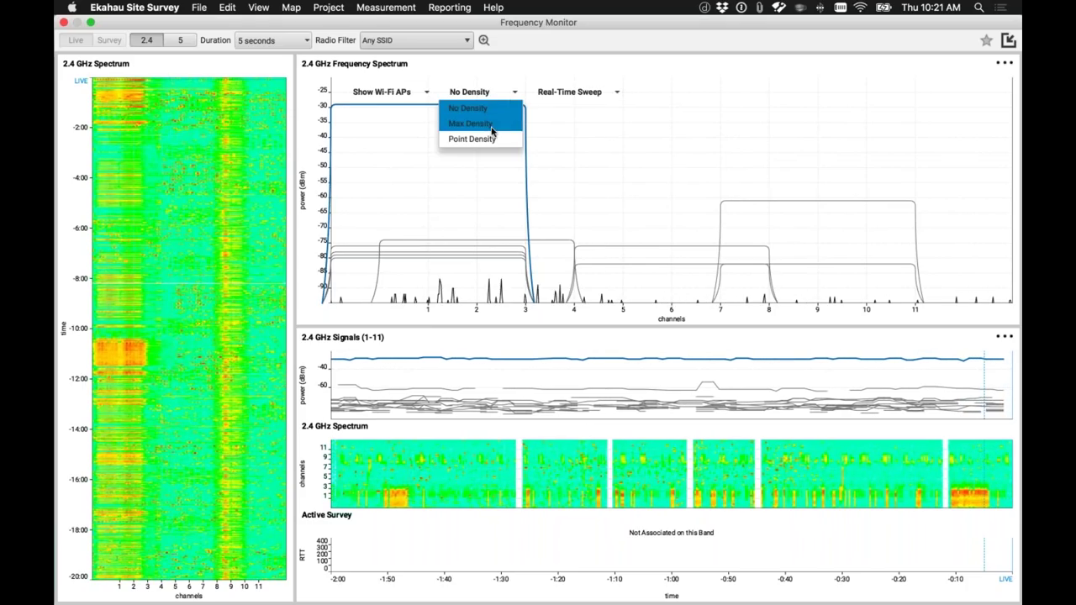
left_click(495, 124)
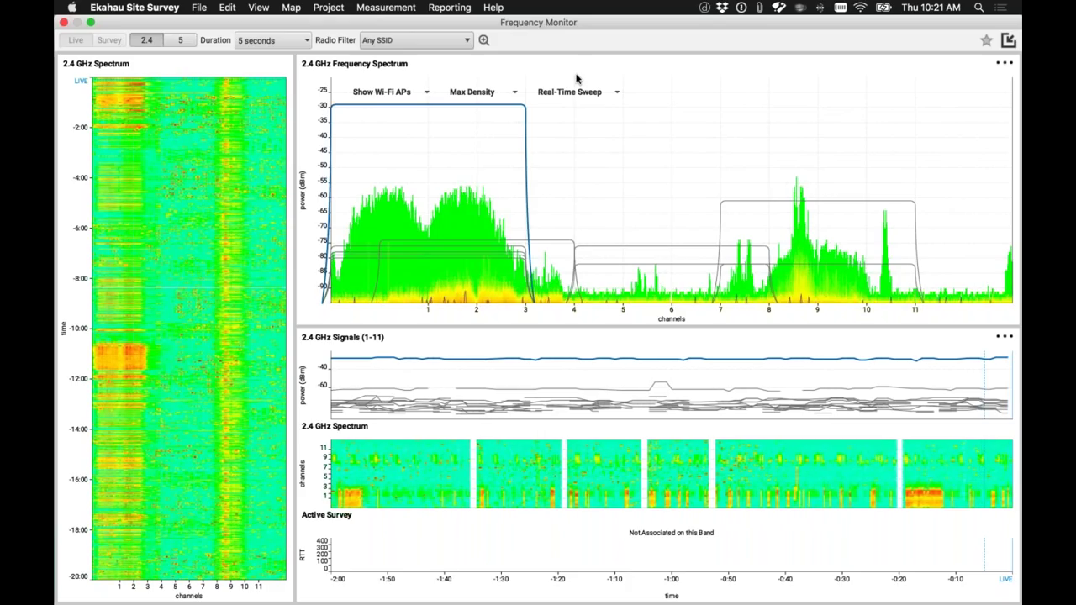
left_click(286, 40)
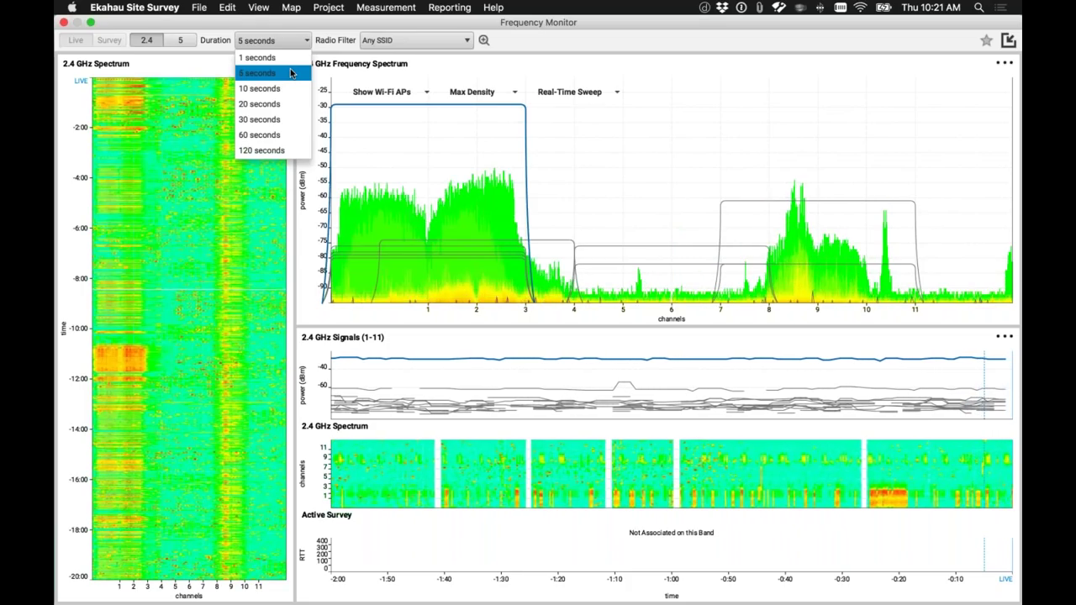
left_click(568, 68)
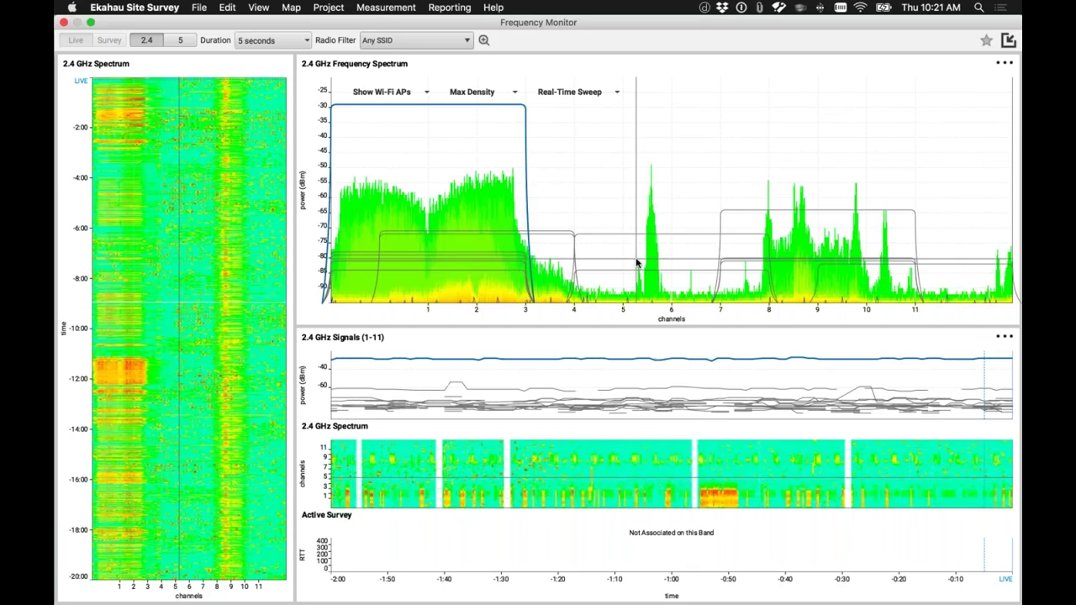
- Replace the signal timeline below the frequency spectrum with the Radios view and highlight the Aerohive radio on channel 1
left_click(1004, 336)
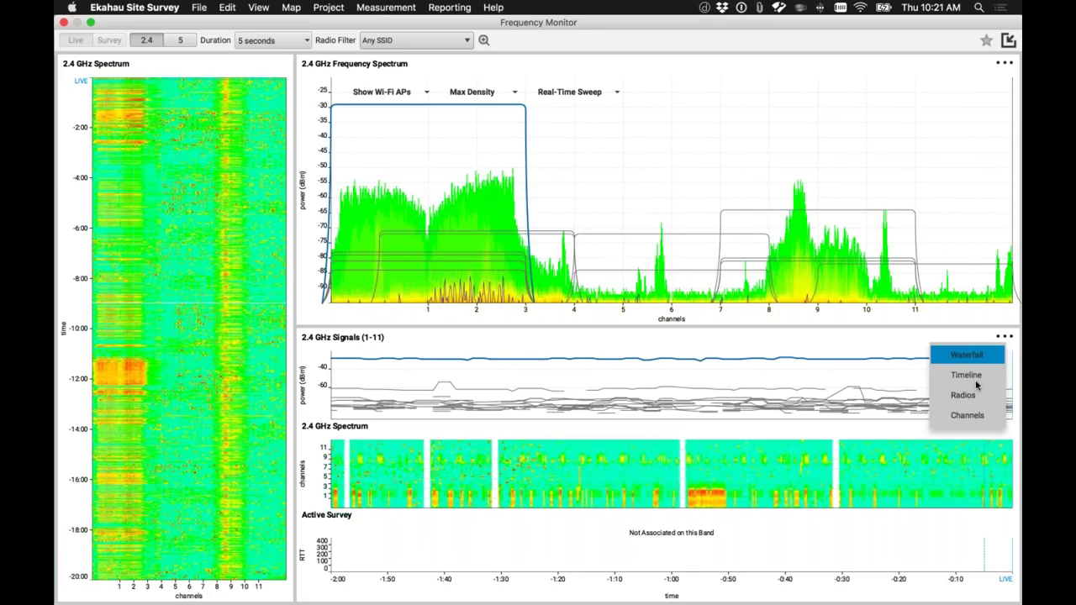
left_click(978, 401)
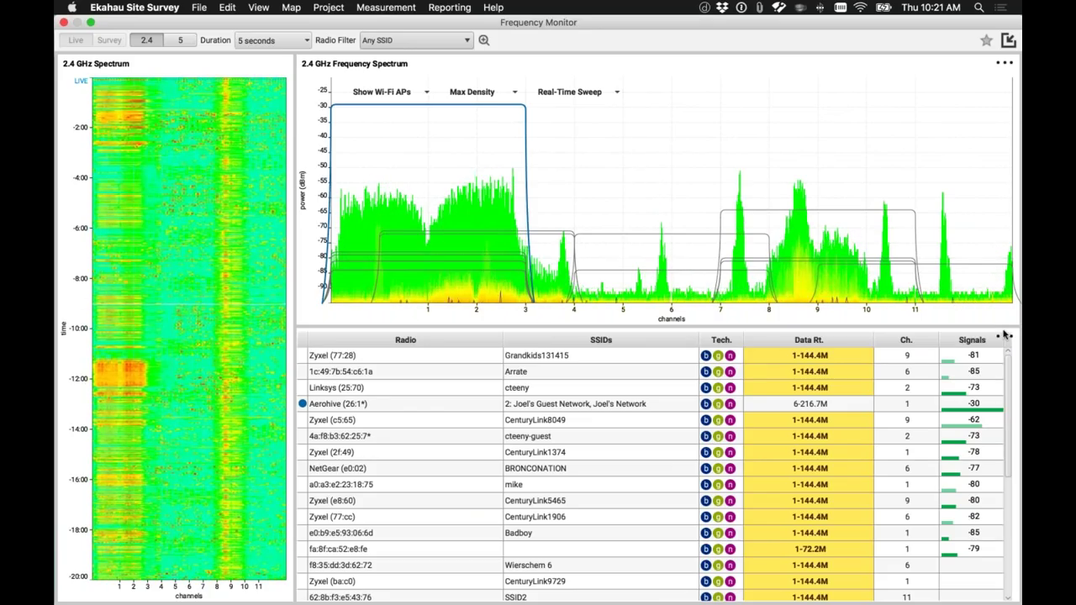
left_click(396, 404)
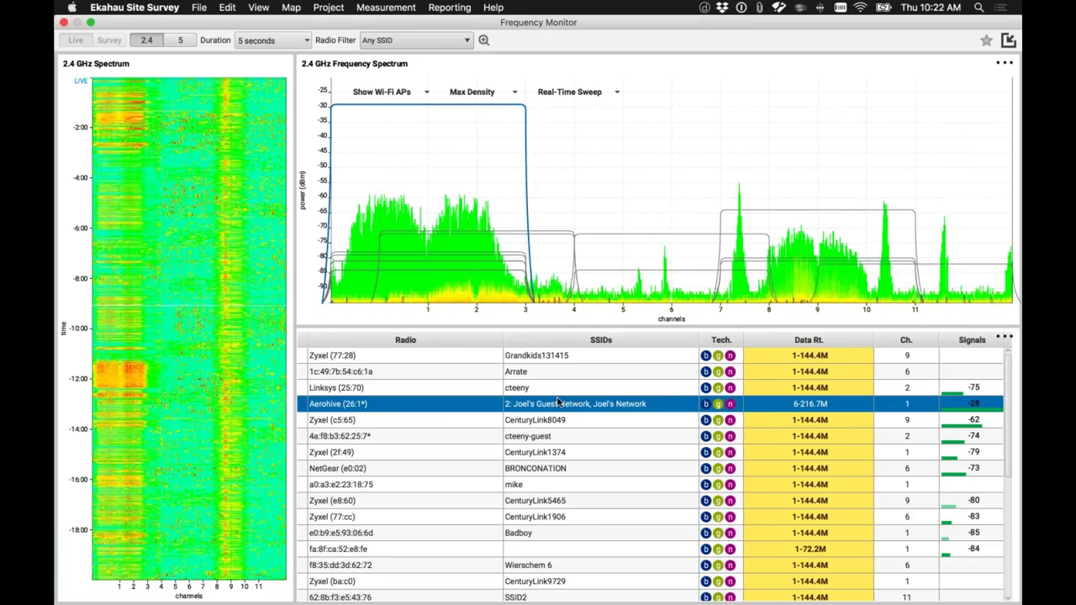
mouse_move(557, 402)
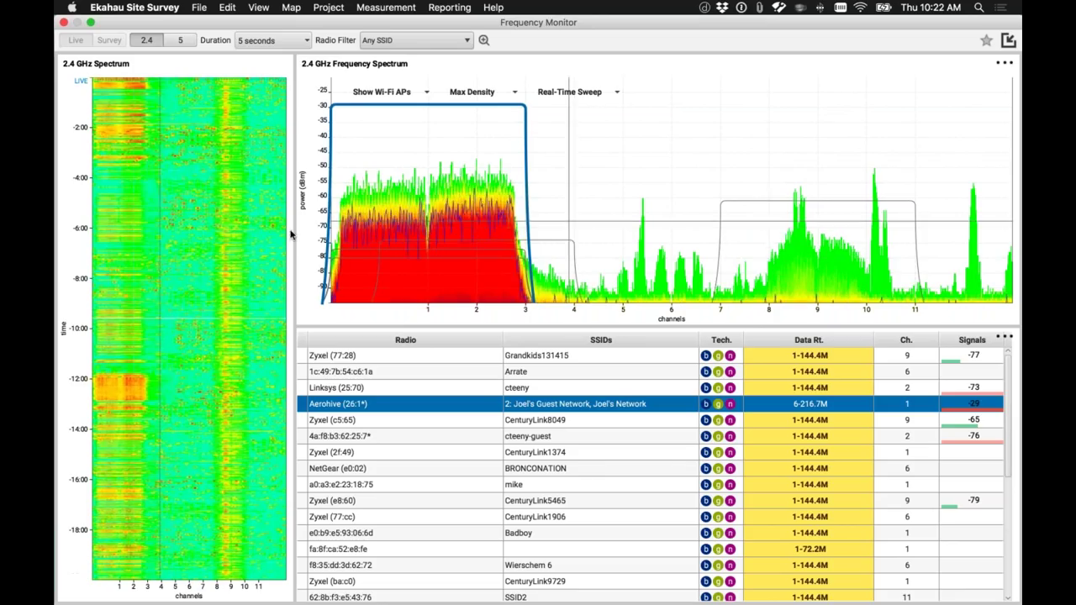
left_click(427, 351)
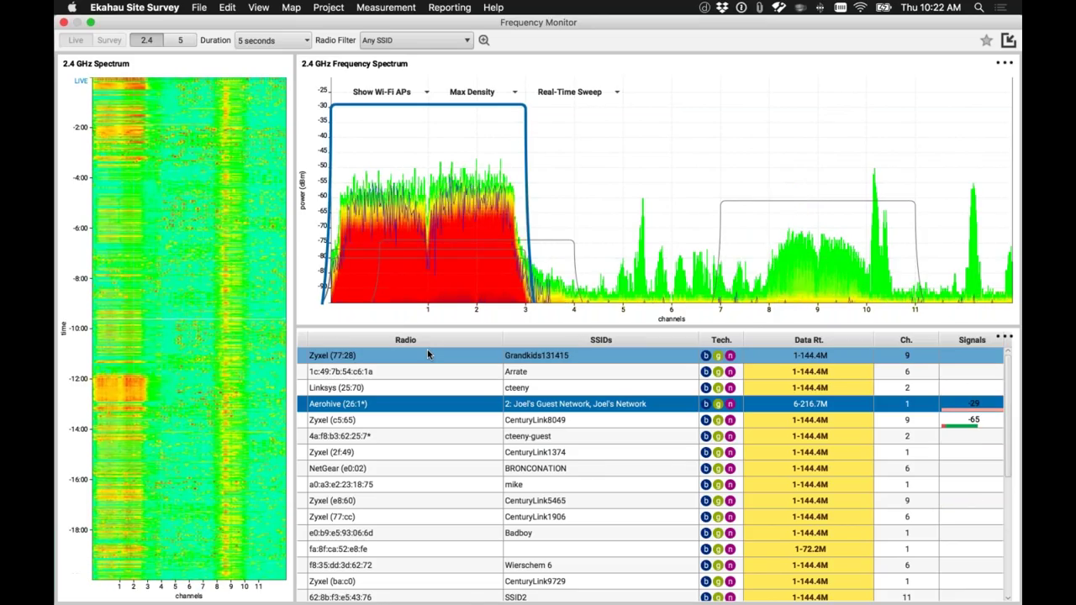
- Replace the Radios view with the Channels view and inspect the overlapping radios for channel 1
left_click(1005, 337)
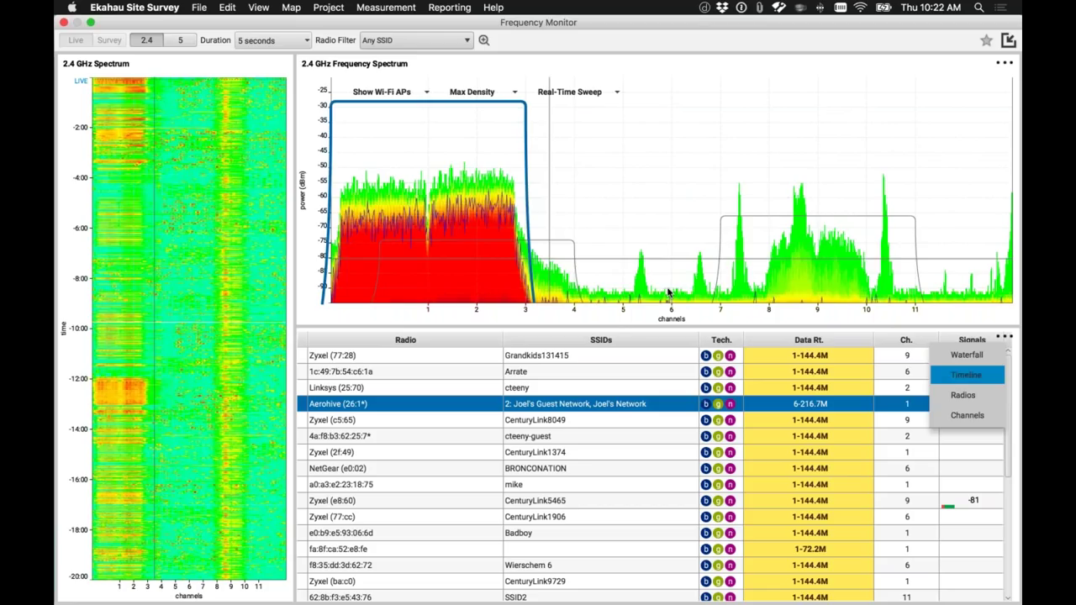
left_click(967, 415)
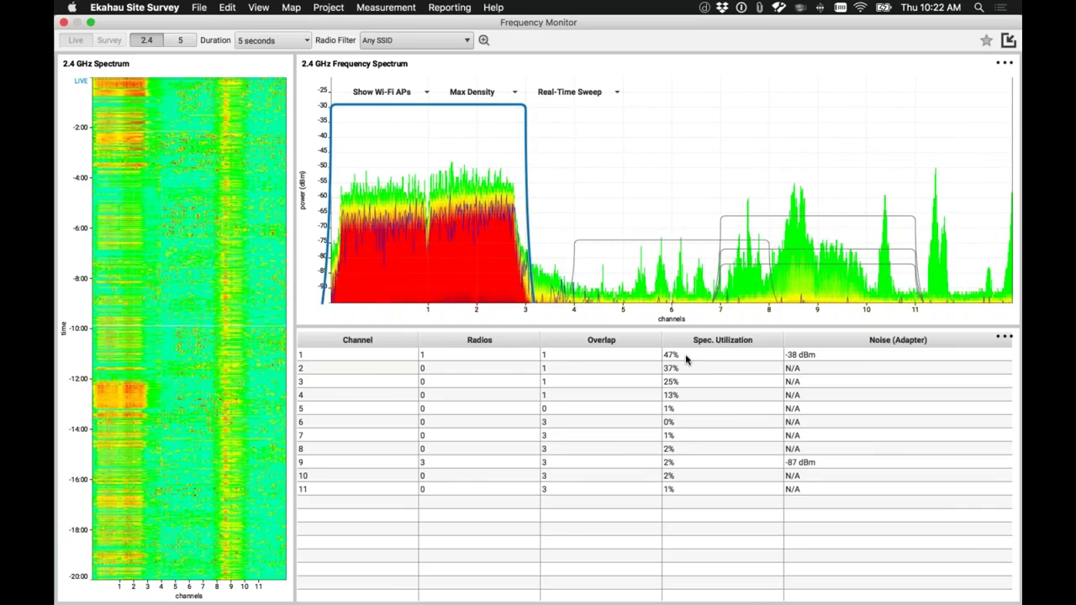
mouse_move(686, 359)
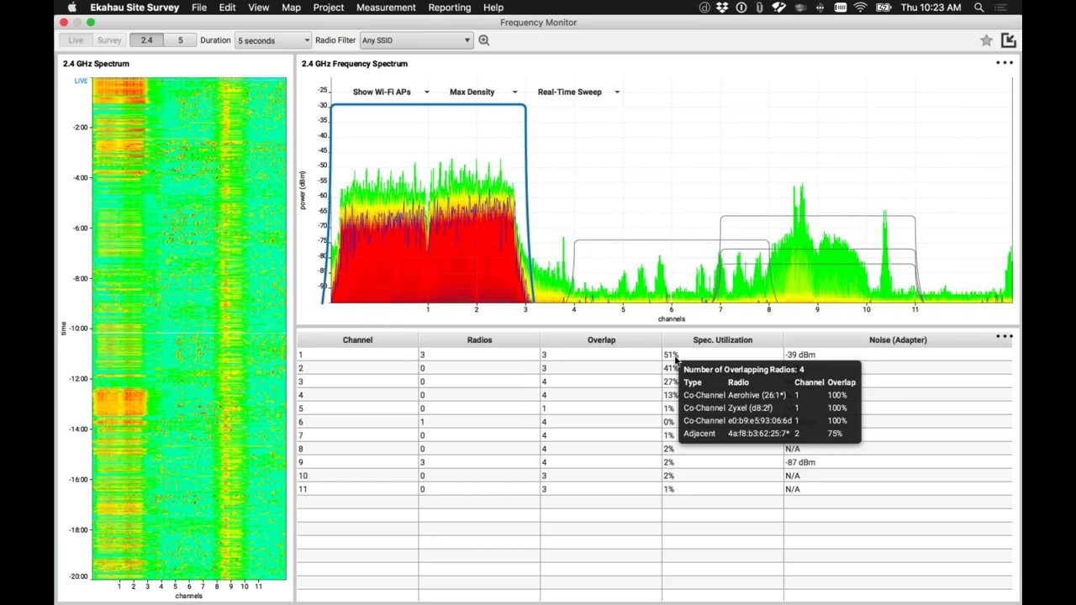
- Hide the Wi-Fi AP outlines in the frequency spectrum chart and show them again
left_click(424, 96)
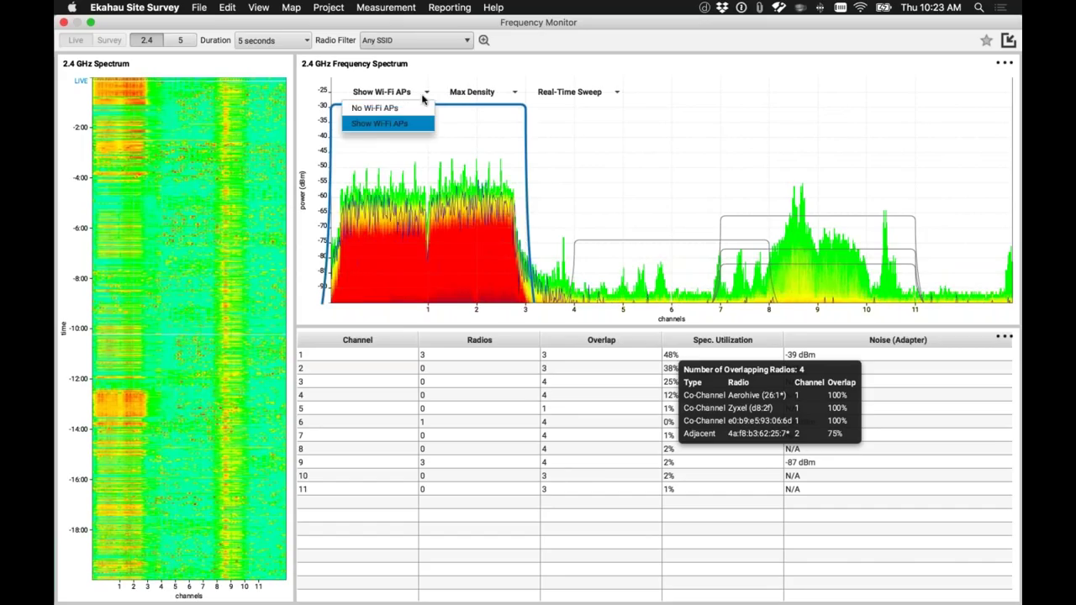
left_click(416, 107)
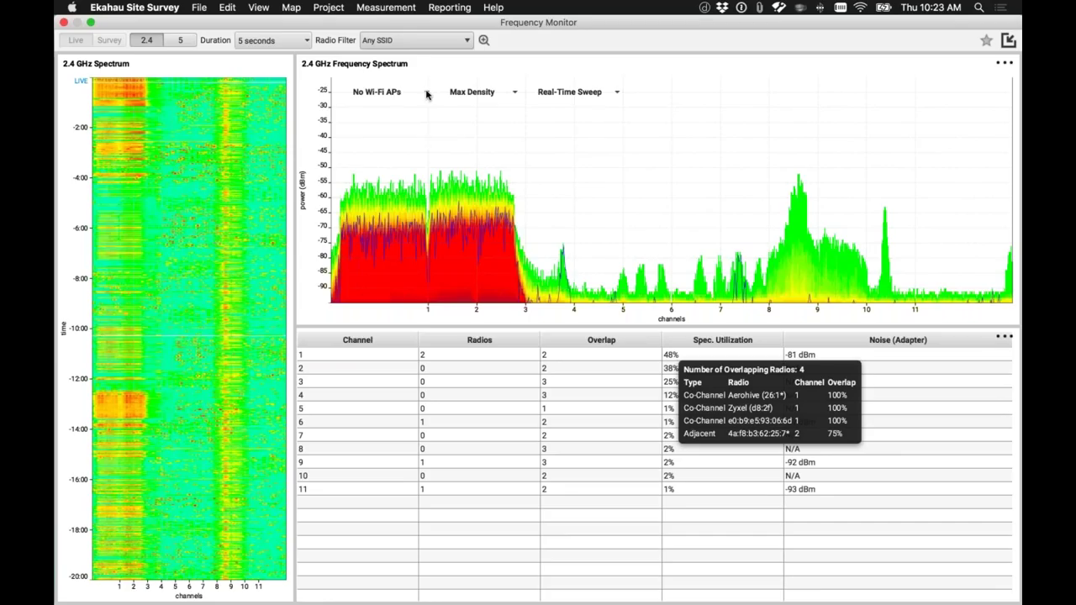
left_click(427, 95)
left_click(382, 122)
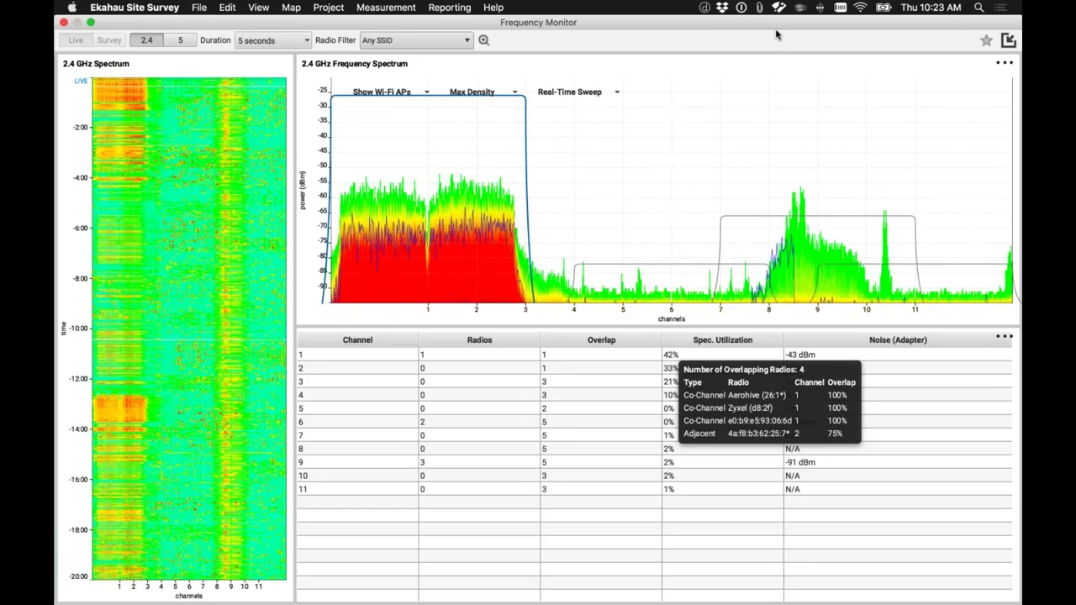
- Set the Frequency Monitor's duration to 20 seconds
left_click(306, 41)
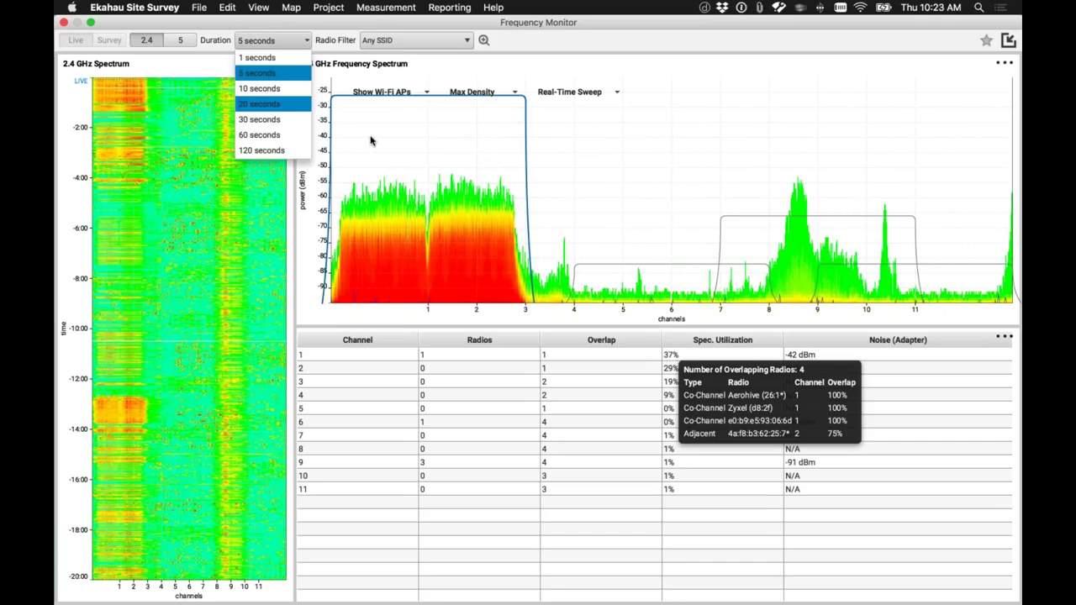
key("Return")
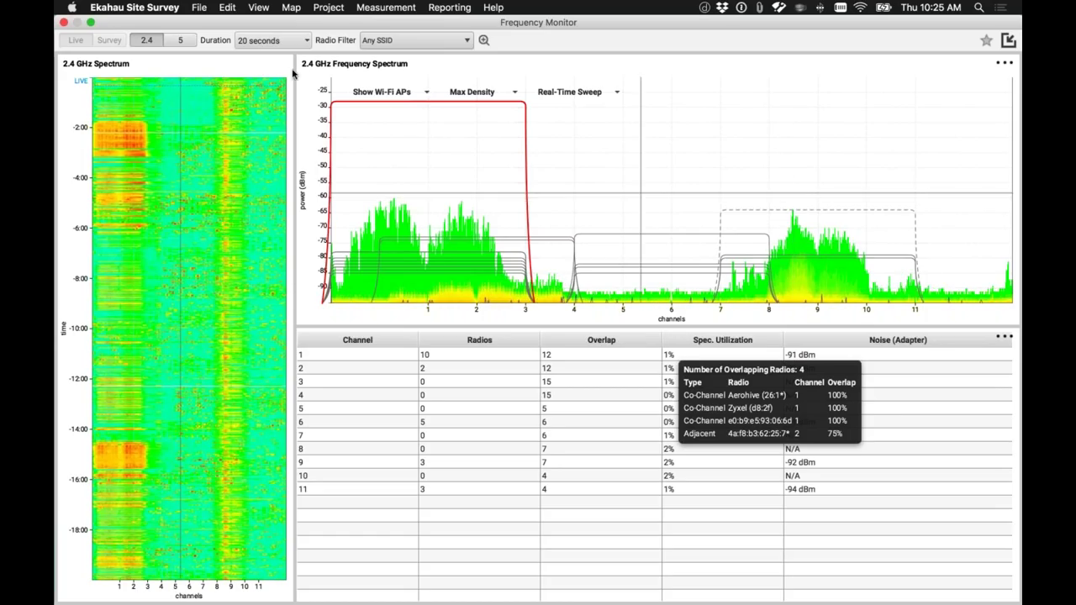
- Set the Frequency Monitor's duration to 60 seconds
left_click(273, 41)
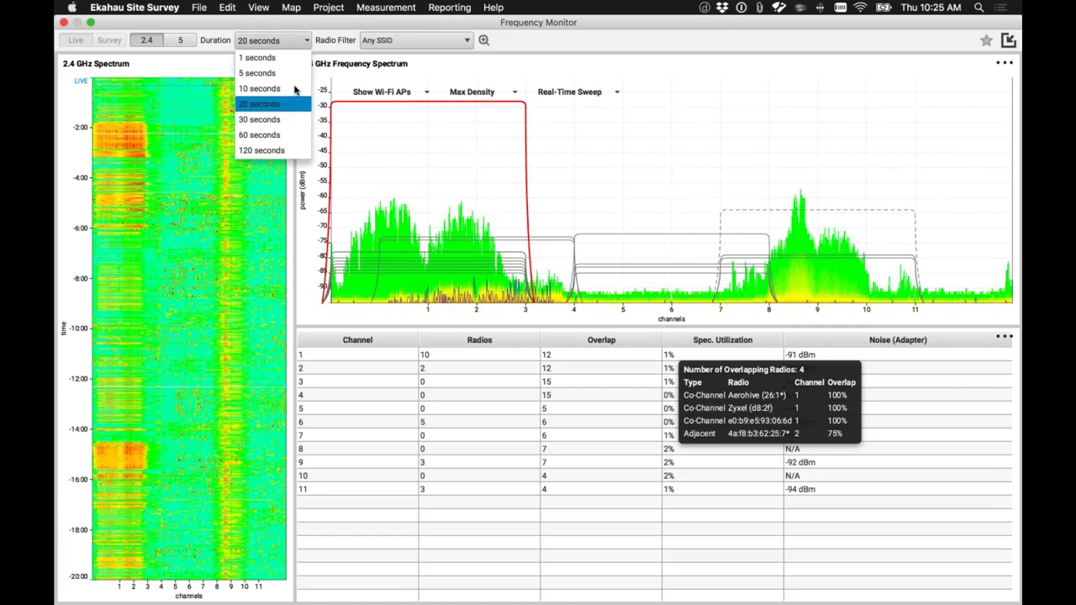
left_click(541, 28)
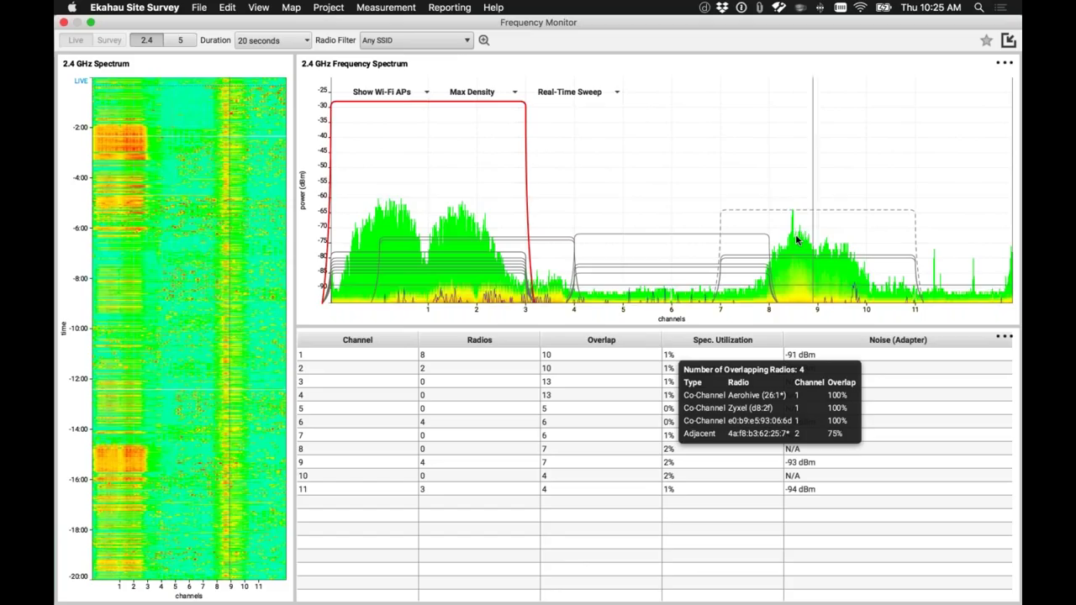
left_click(277, 40)
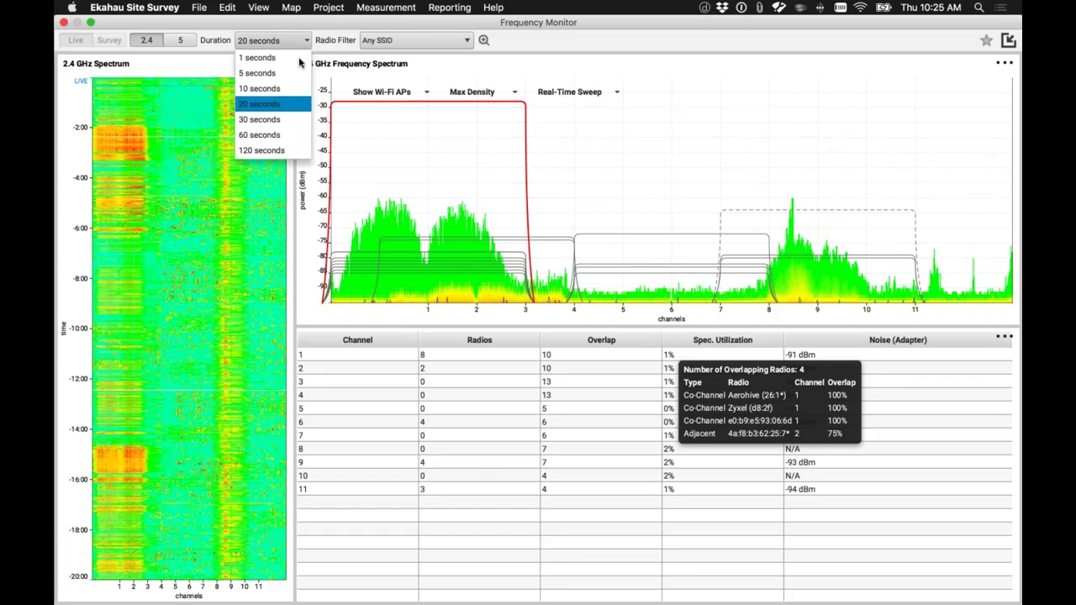
left_click(279, 138)
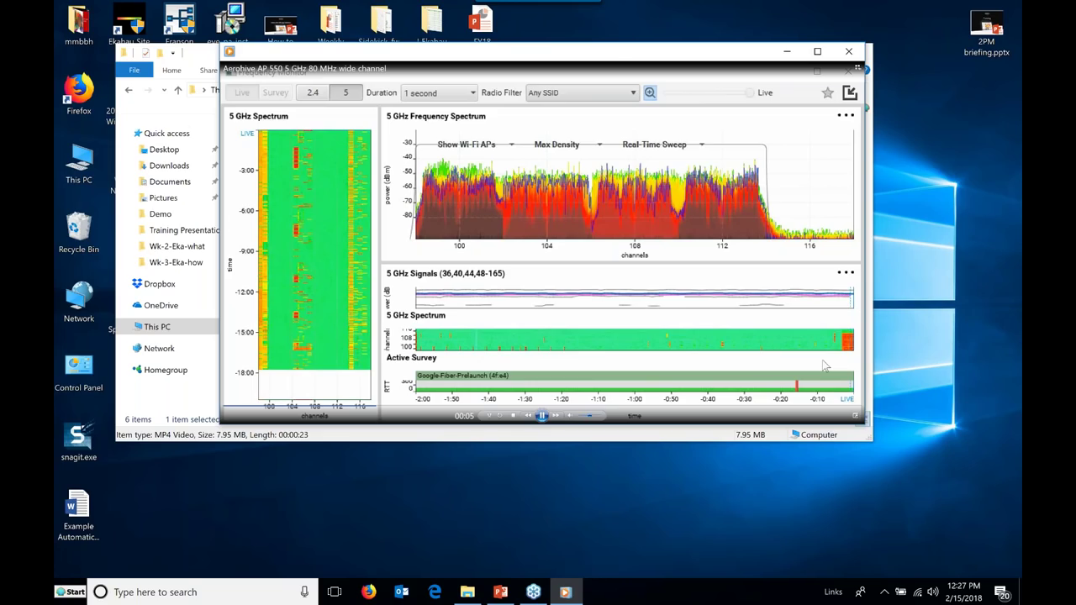
- In the media player, enlarge and replay the Aerohive AP 550 5 GHz 80 MHz wide channel recording, pausing and resuming it near the end
double_click(825, 365)
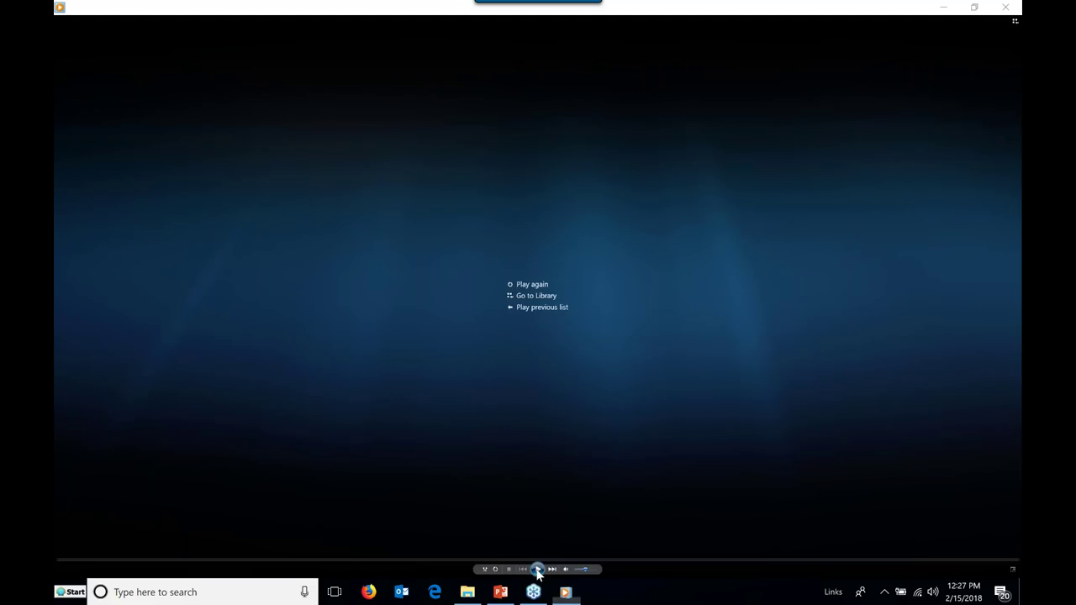
left_click(537, 569)
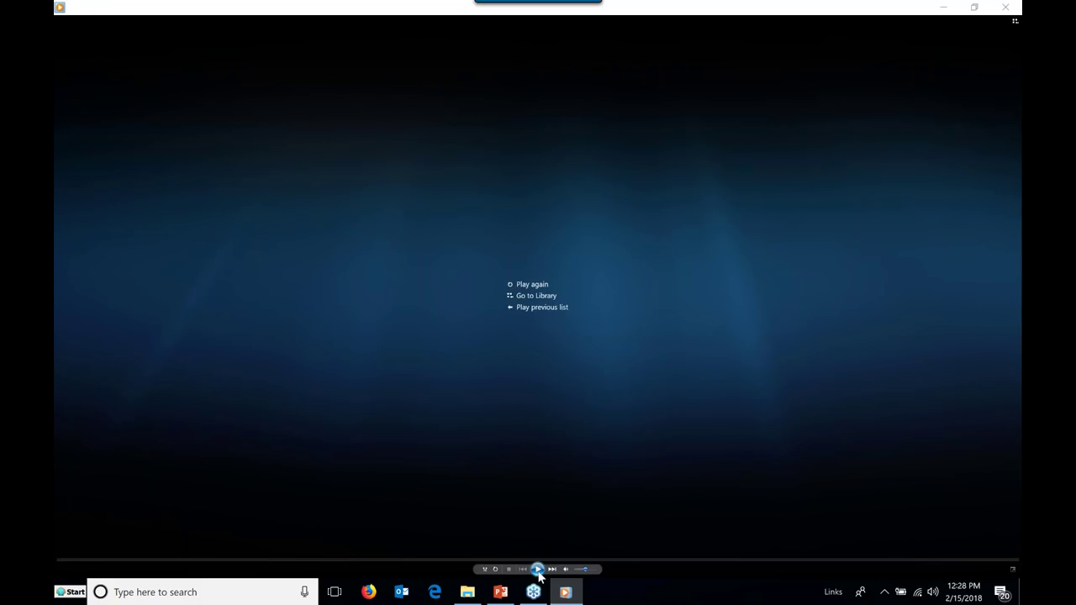
left_click(537, 570)
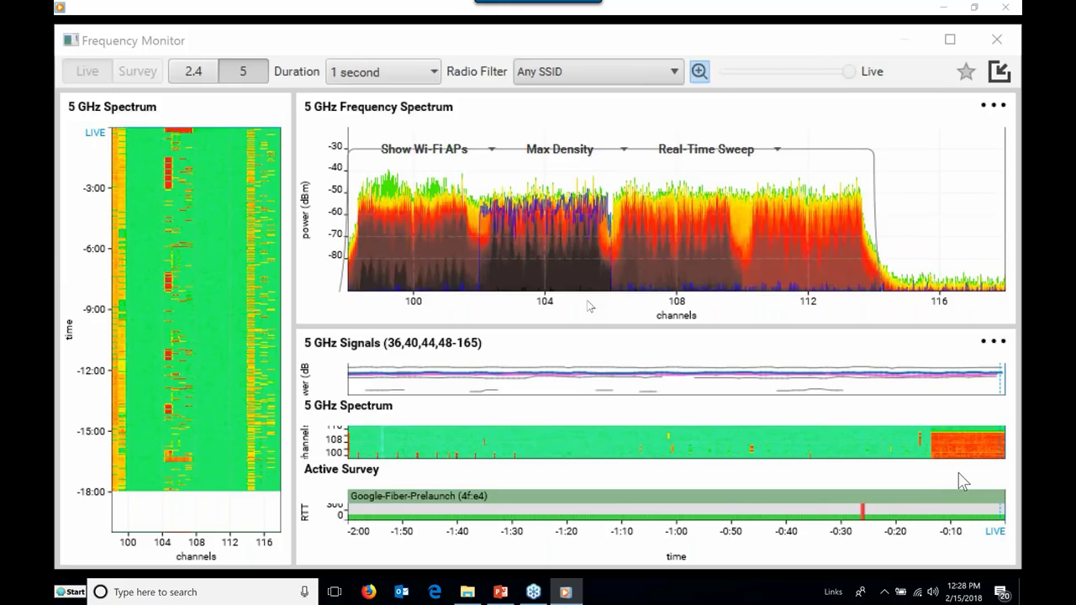
mouse_move(560, 602)
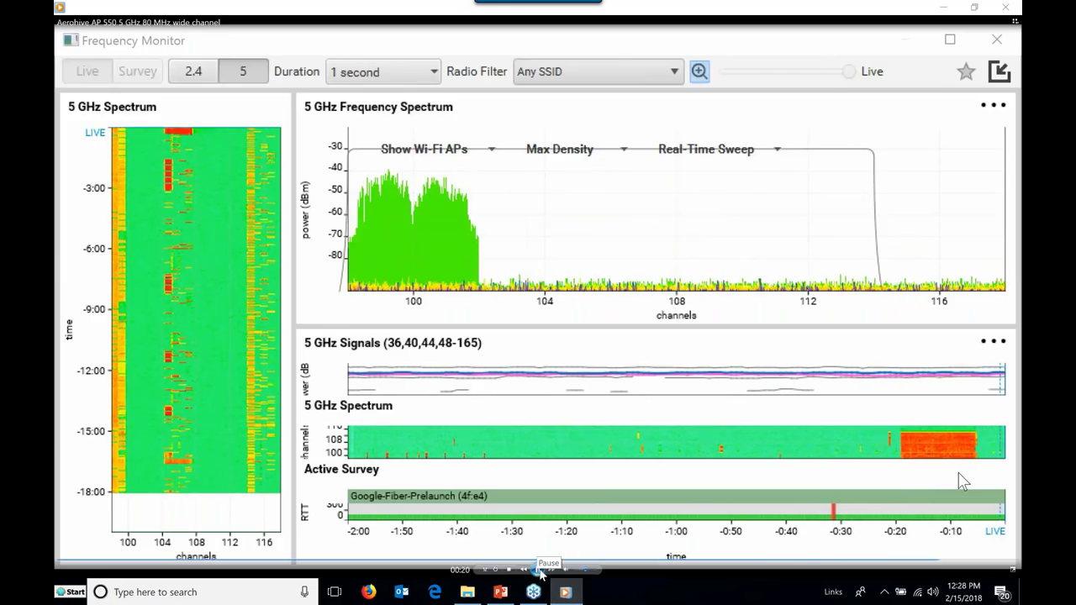
left_click(539, 571)
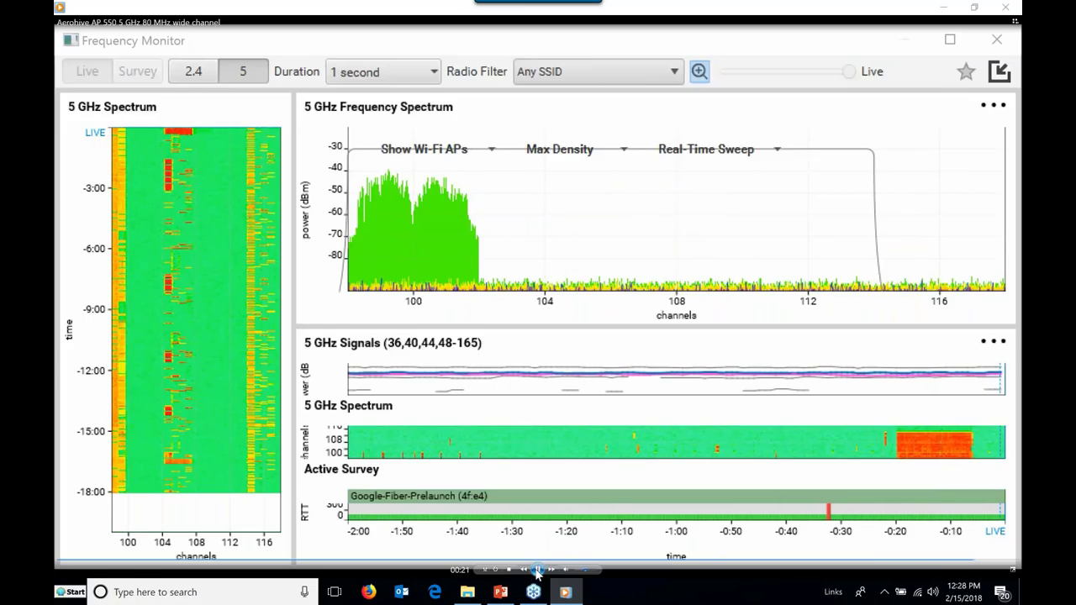
left_click(538, 570)
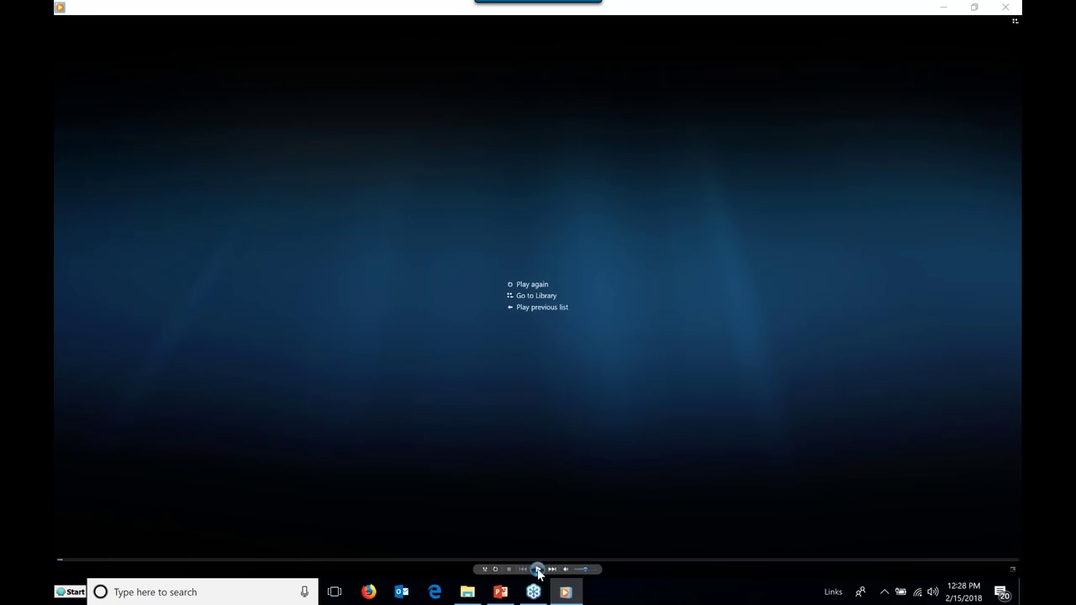
- Play the Aerohive 80 MHz channel recording again in the media player, restarting it each time it ends
left_click(538, 570)
left_click(539, 570)
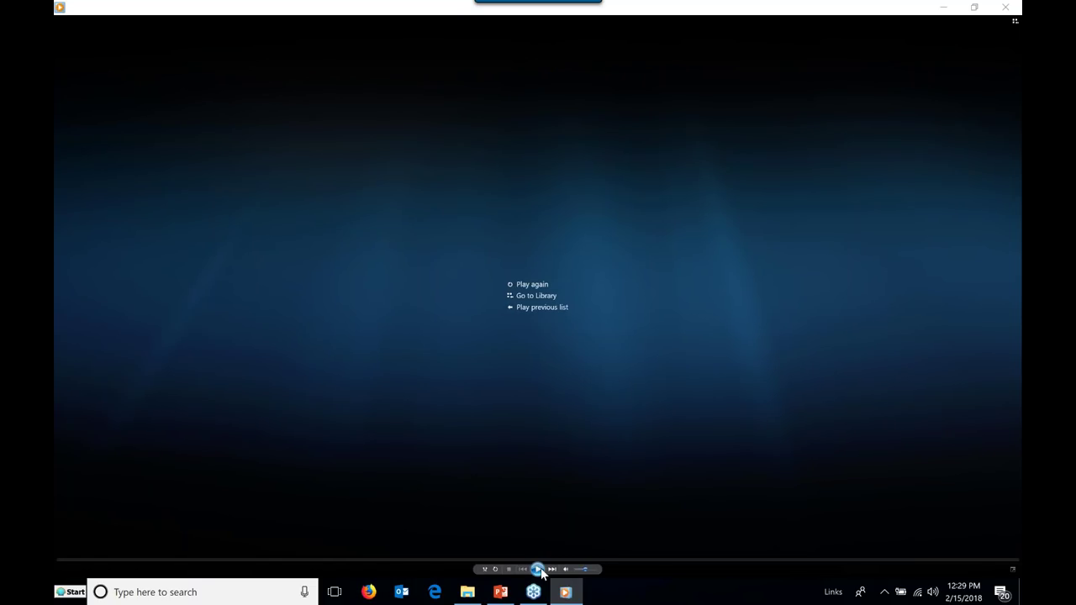
left_click(538, 569)
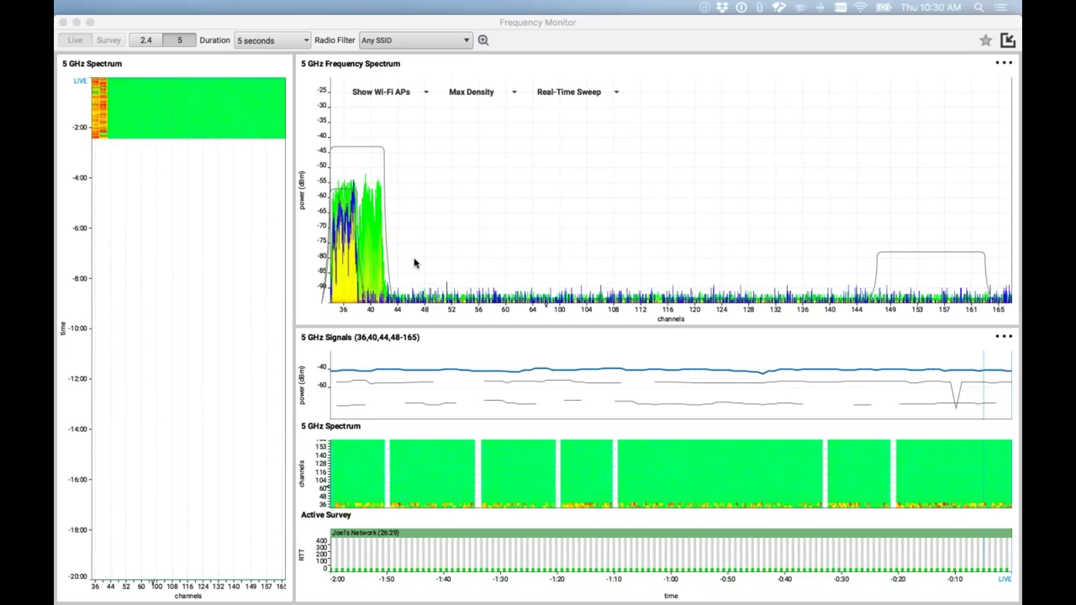
- Turn on zooming in the Frequency Monitor and zoom the 5 GHz spectrum chart to channels 36 through 52
left_click(413, 263)
left_click_drag(465, 257, 340, 253)
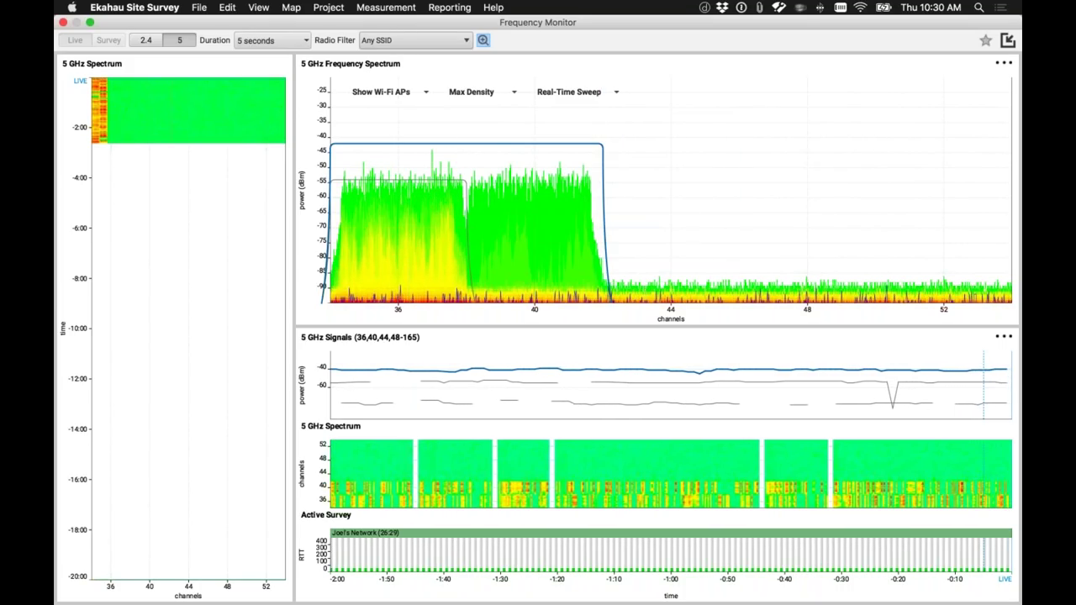
left_click(786, 7)
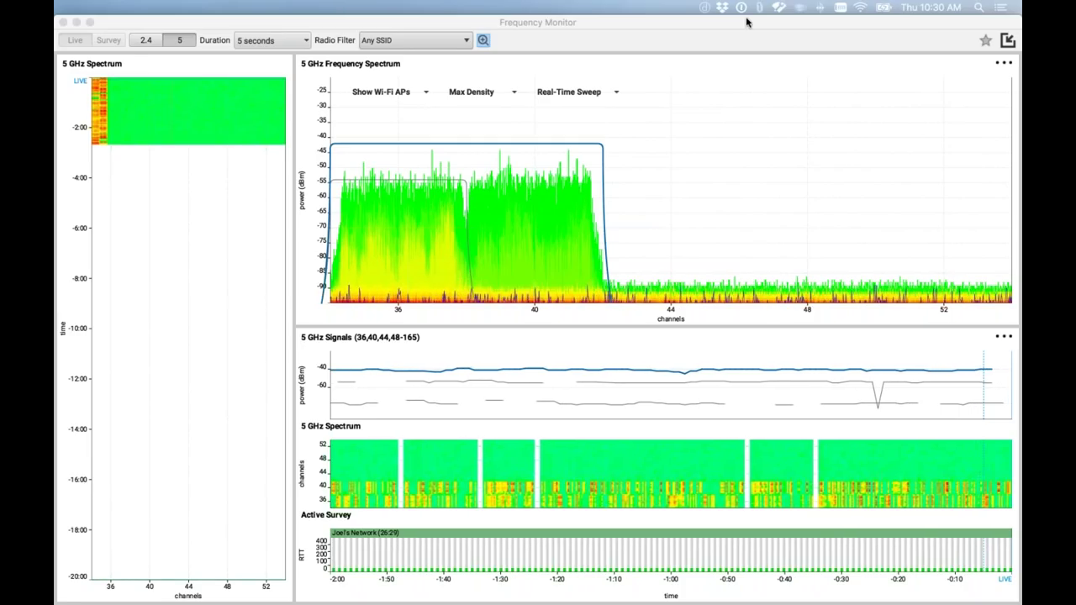
key("Escape")
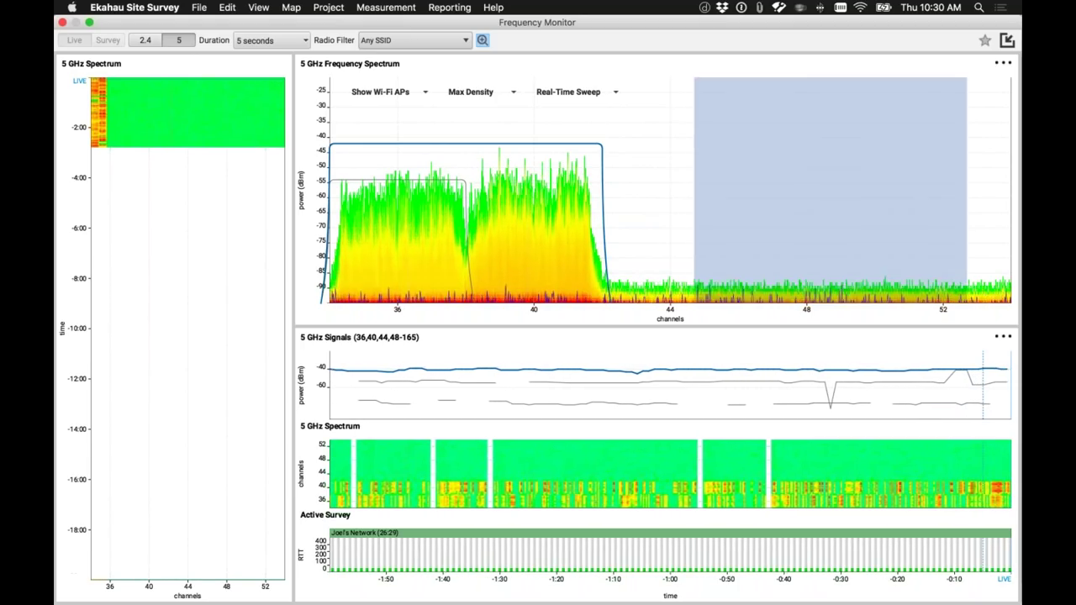
- Change the lower pane from the signals timeline to the Waterfall view
left_click(1001, 63)
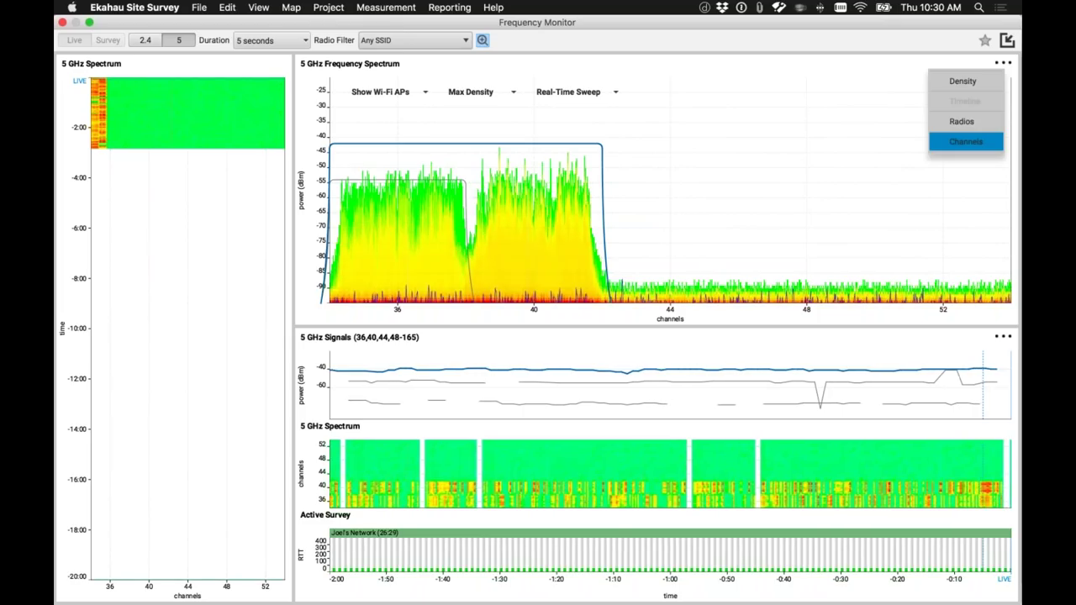
left_click(1003, 336)
left_click(963, 355)
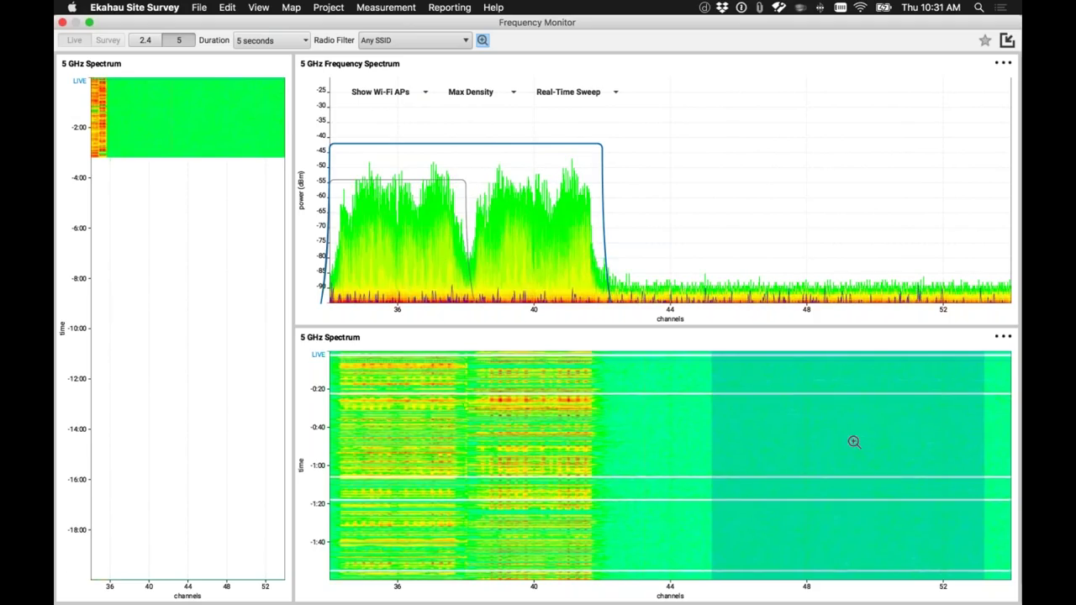
- Show the Channels table in the lower pane and examine spectrum utilization for channels 36 and 40
left_click(1003, 337)
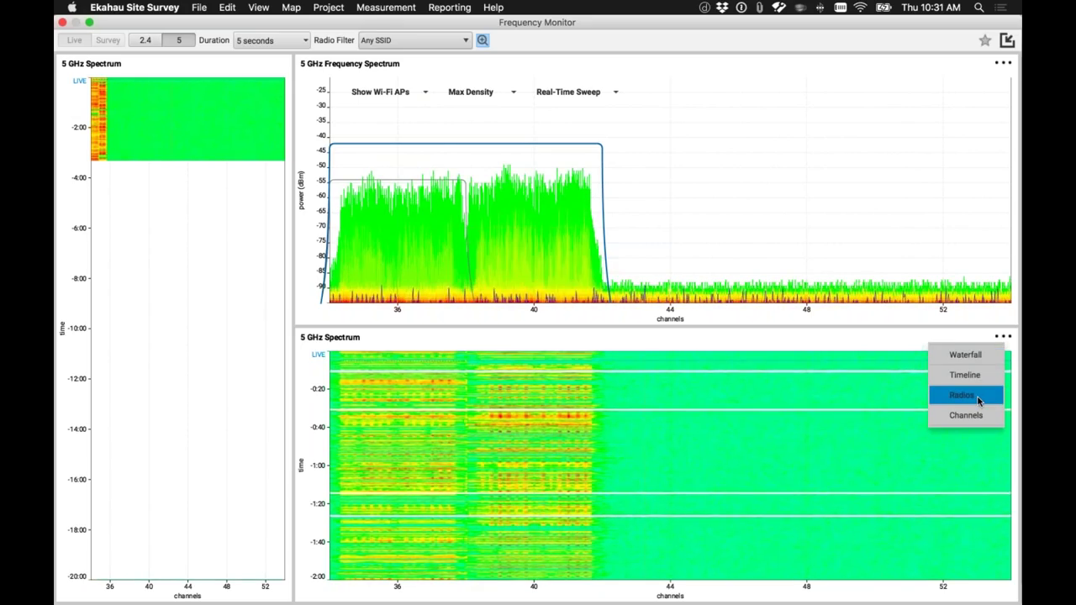
left_click(845, 434)
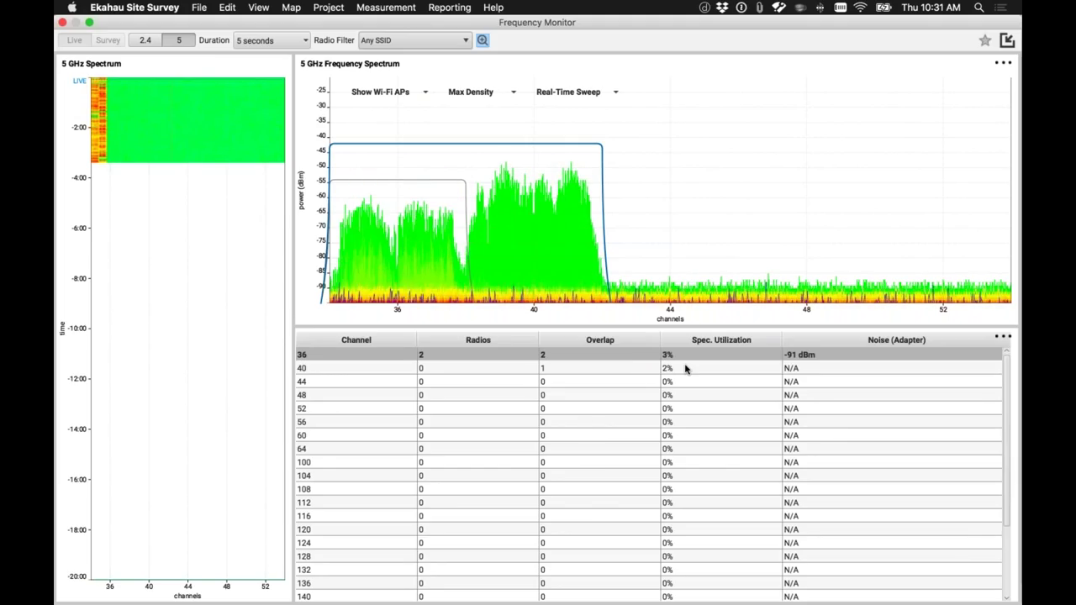
mouse_move(685, 368)
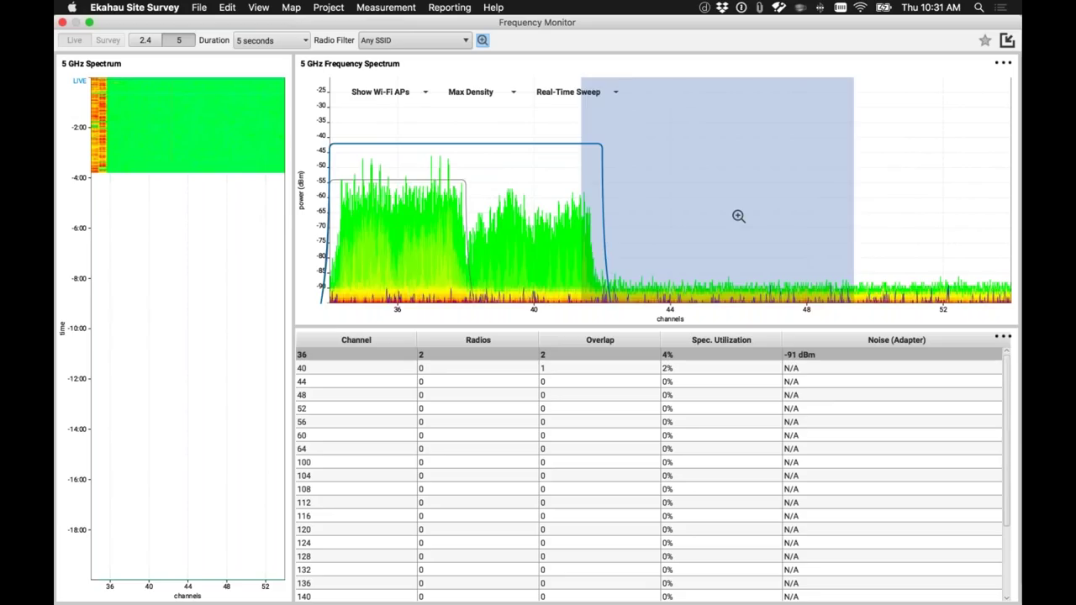
- Zoom the spectrum chart out from channels 44–48, then zoom in closely around channel 149 and bring that channel's table row into view
left_click(774, 221)
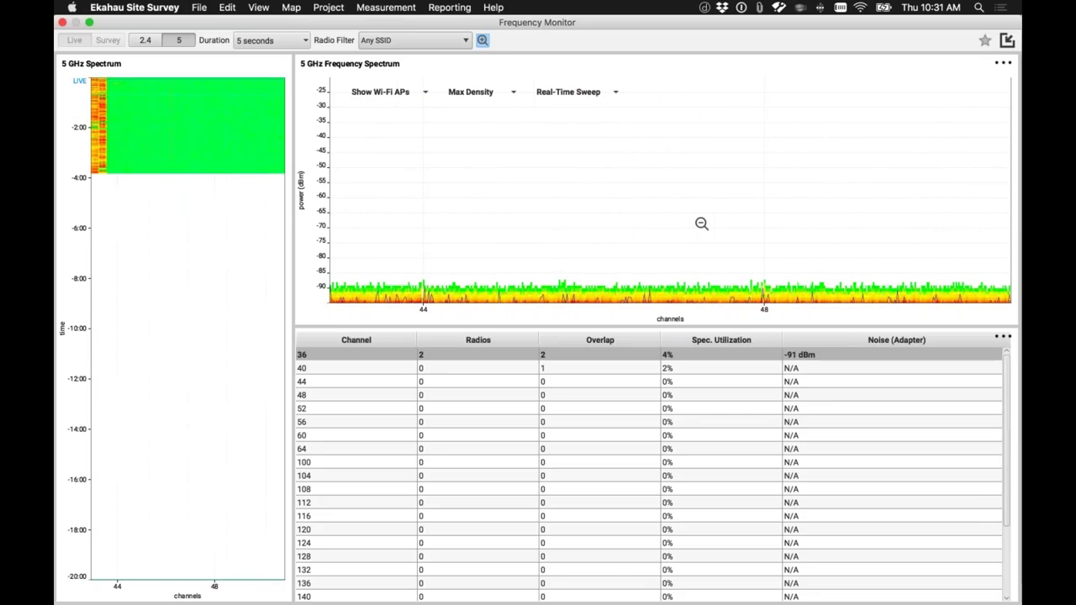
left_click(702, 224)
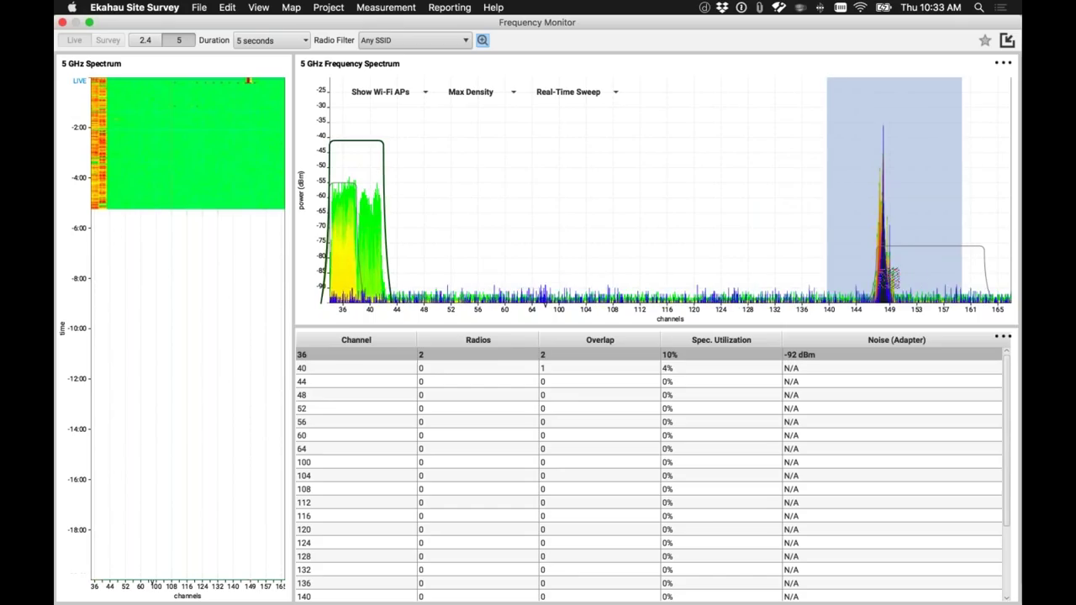
left_click(877, 185)
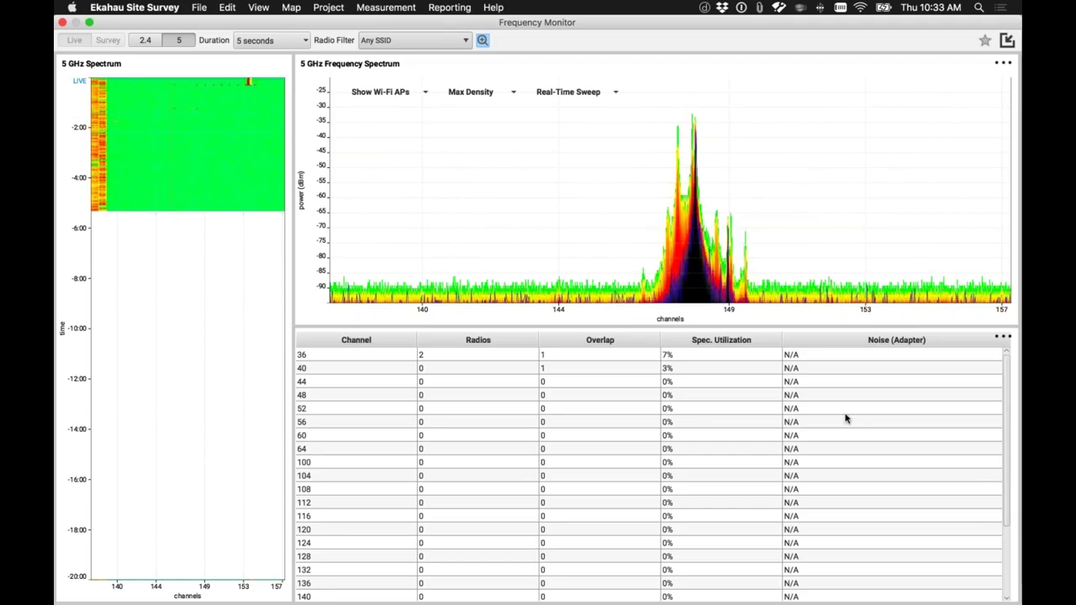
scroll(687, 515, "down", 3)
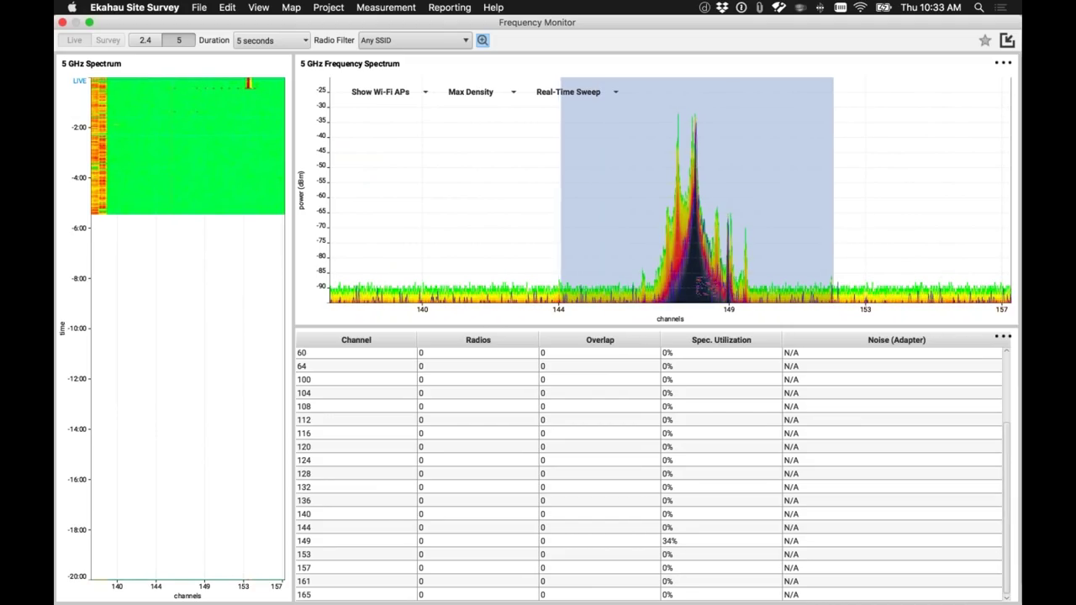
left_click(696, 202)
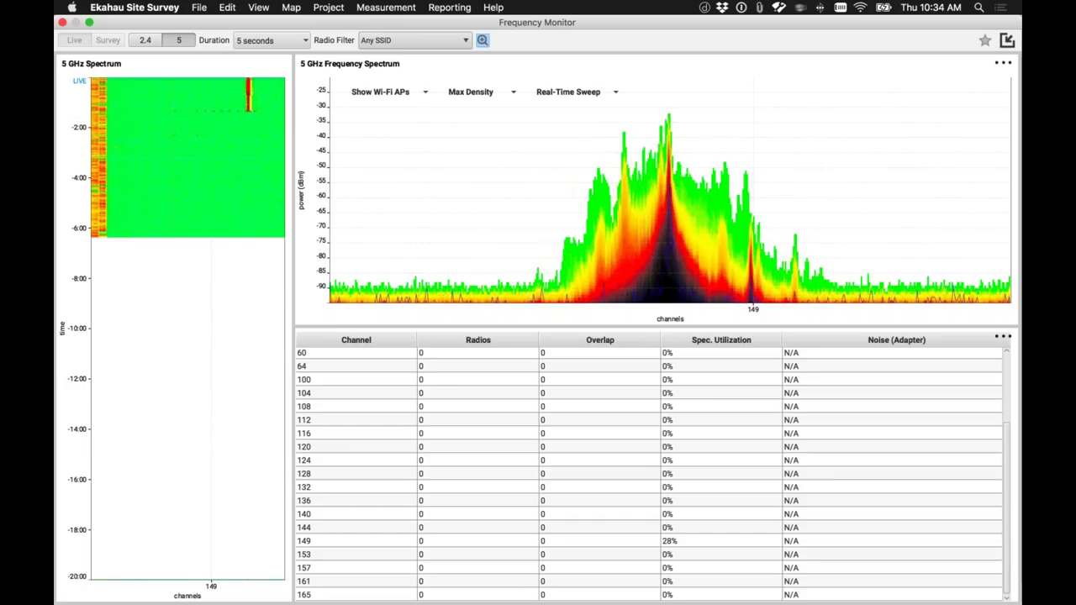
- Replace the channel table in the lower pane with the Waterfall view for channel 149
left_click(1003, 336)
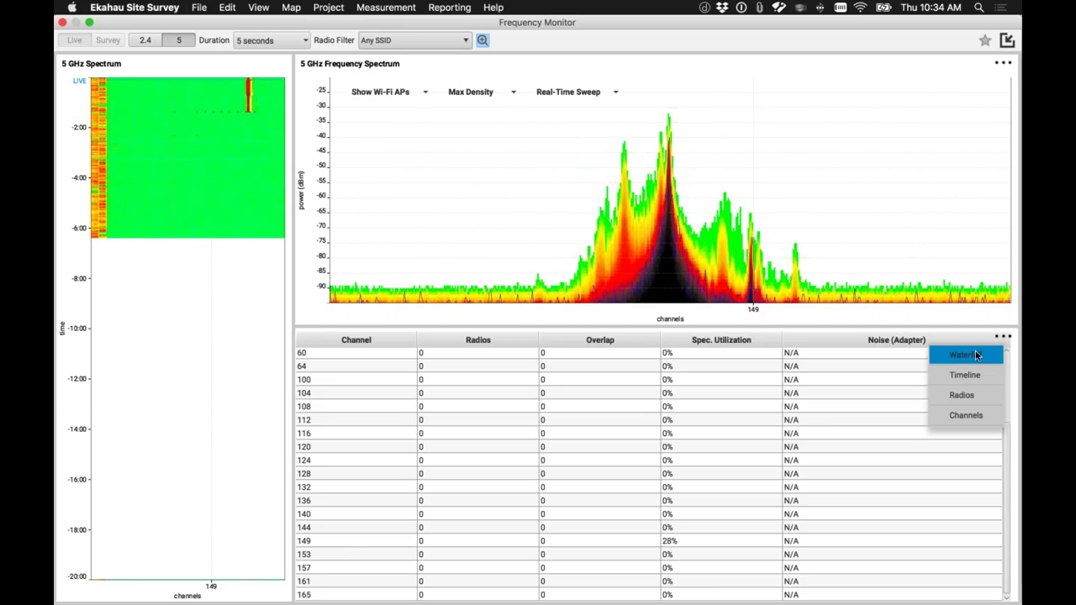
left_click(977, 355)
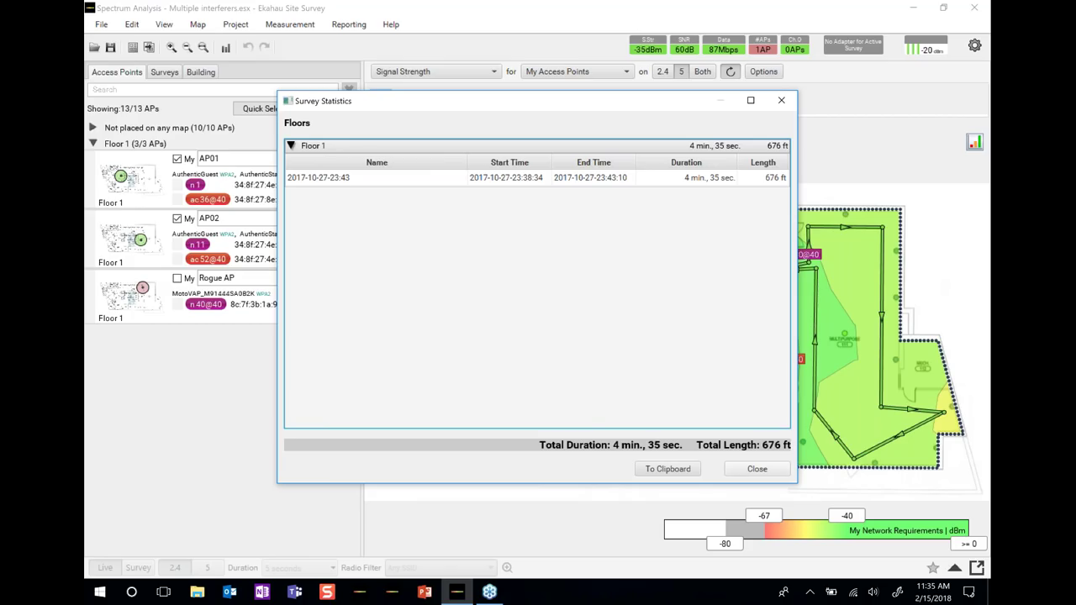
- In the Multiple interferers.esx project, close the survey statistics and switch the map visualization to Spectrum Channel Power
key("Escape")
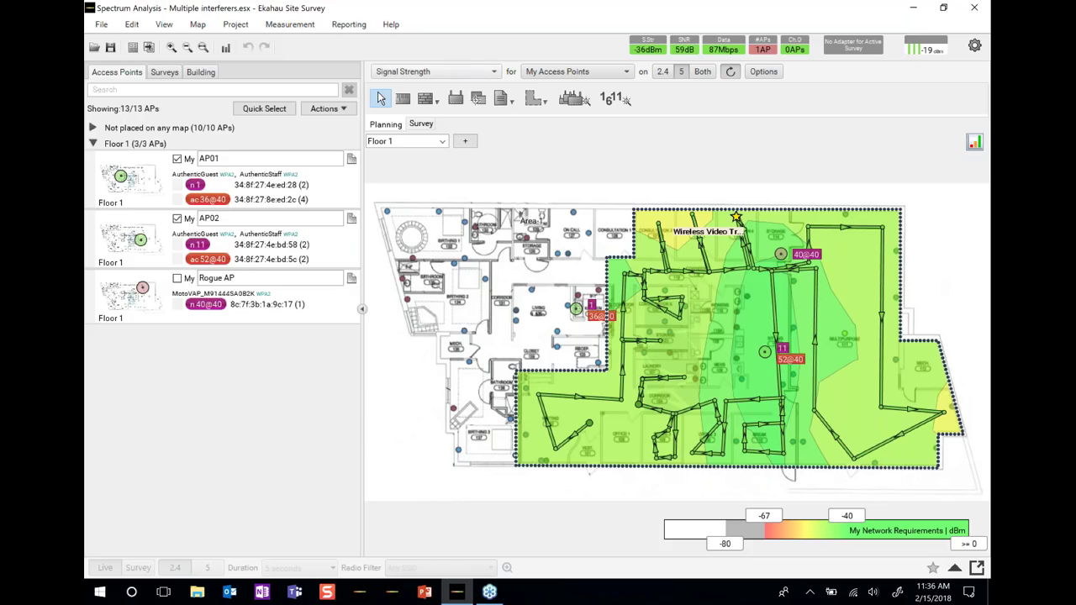
left_click(435, 71)
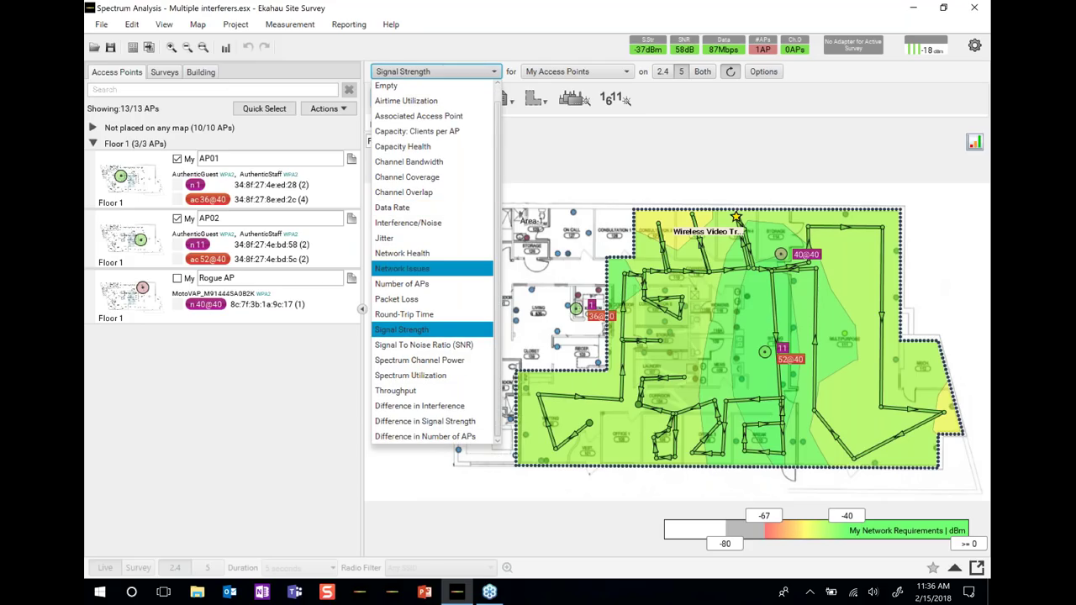
mouse_move(402, 268)
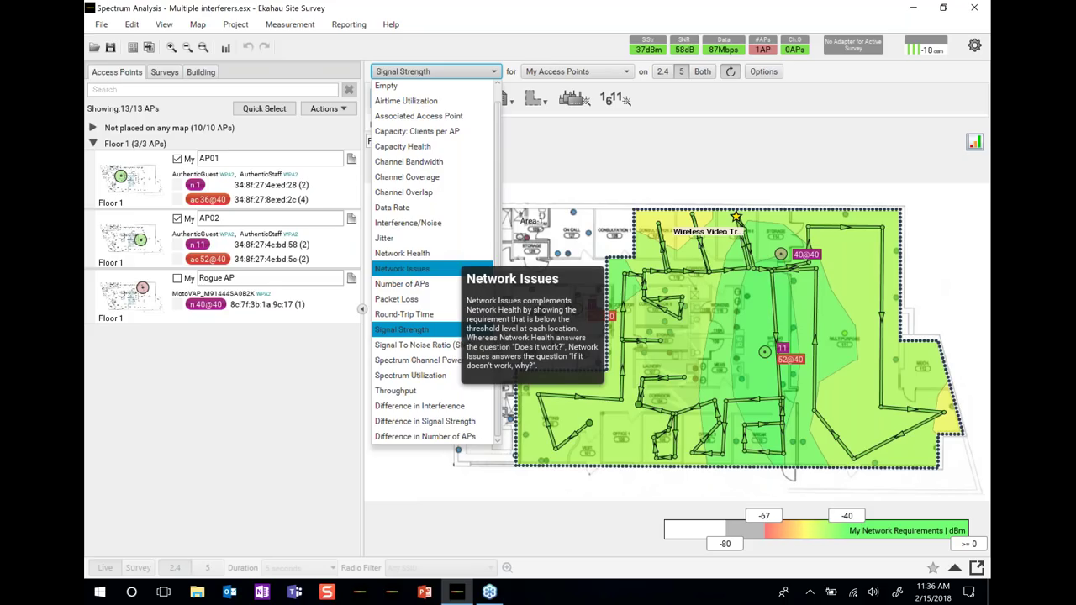
mouse_move(402, 330)
mouse_move(402, 360)
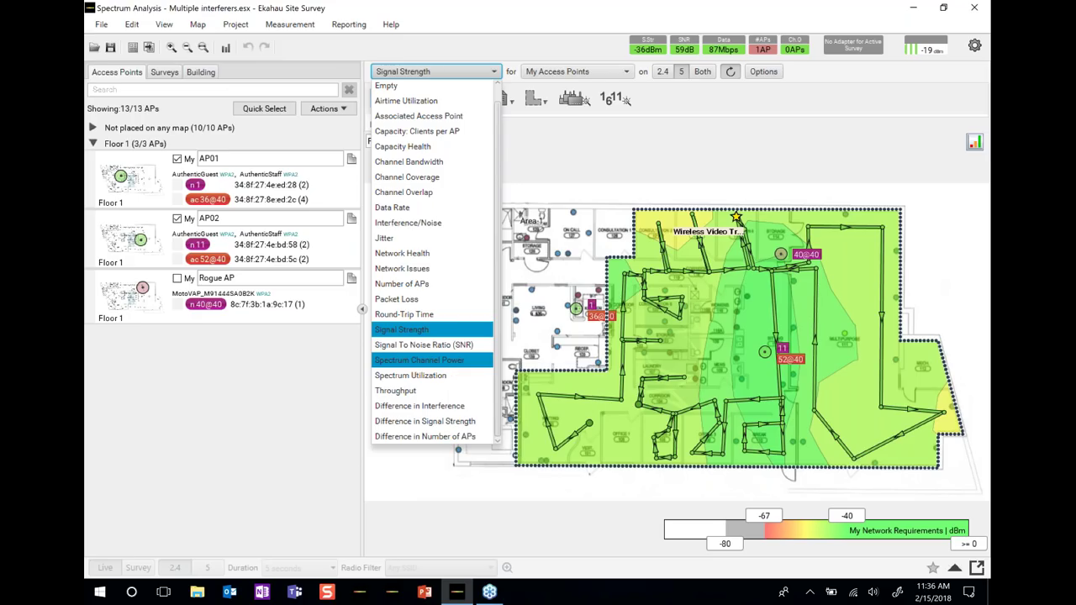
left_click(420, 360)
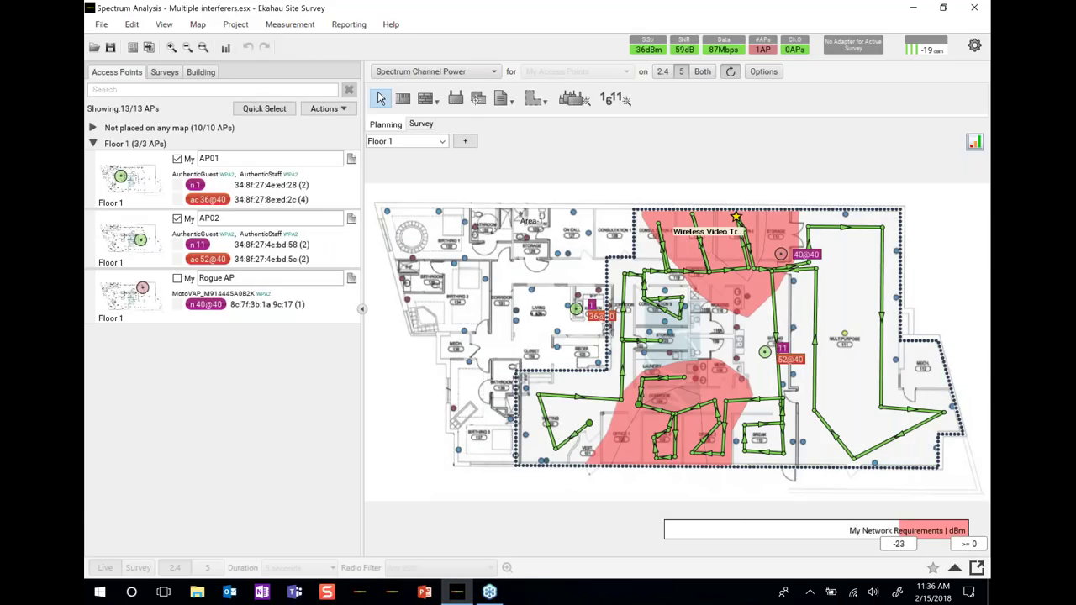
- Apply the blue-to-red color scheme to the heatmap legend with an adjustable color range set at -97, -37 and -18 dBm
mouse_move(840, 531)
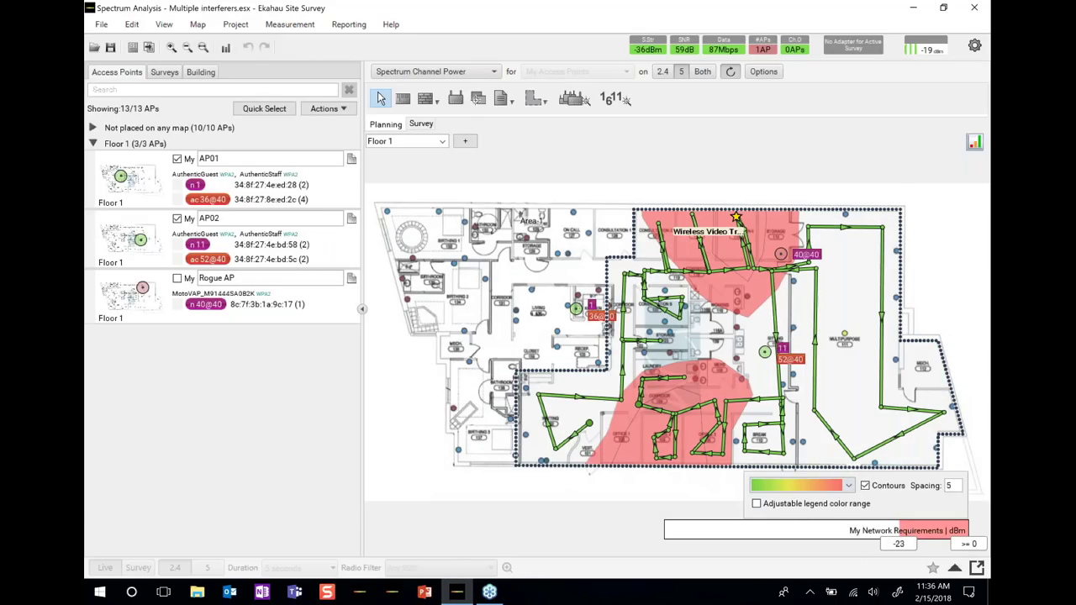
left_click(848, 485)
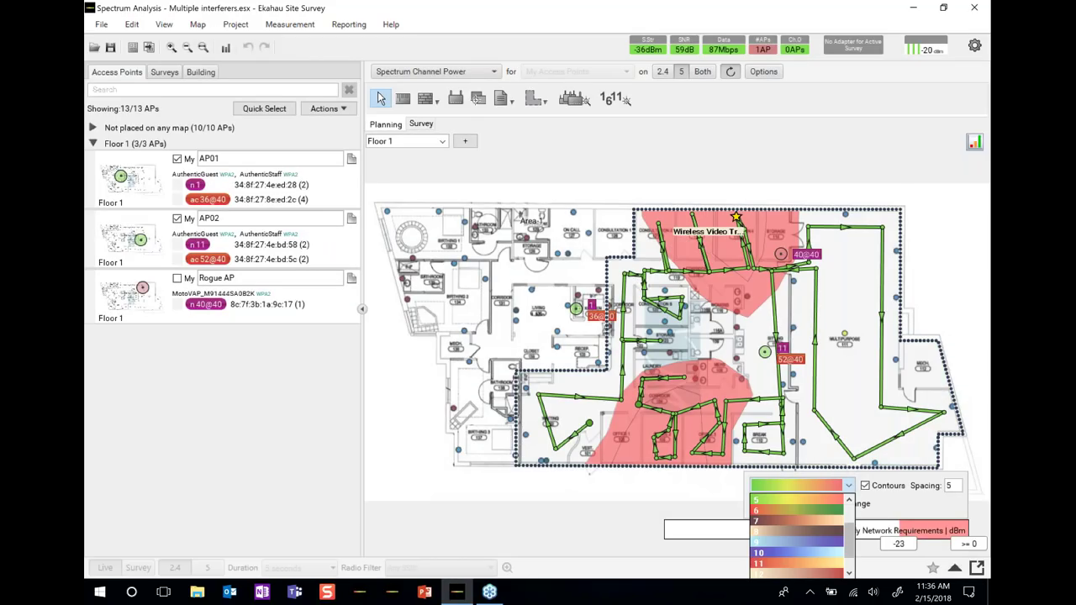
key("Escape")
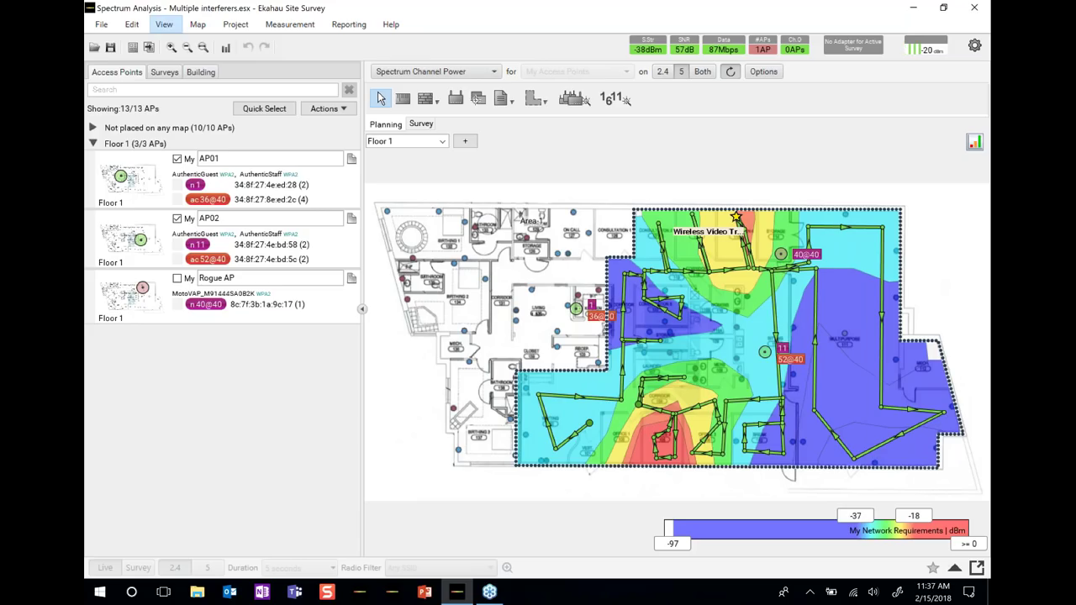
- Hide the survey paths on the floor plan and examine the two high-power interference areas
left_click(163, 24)
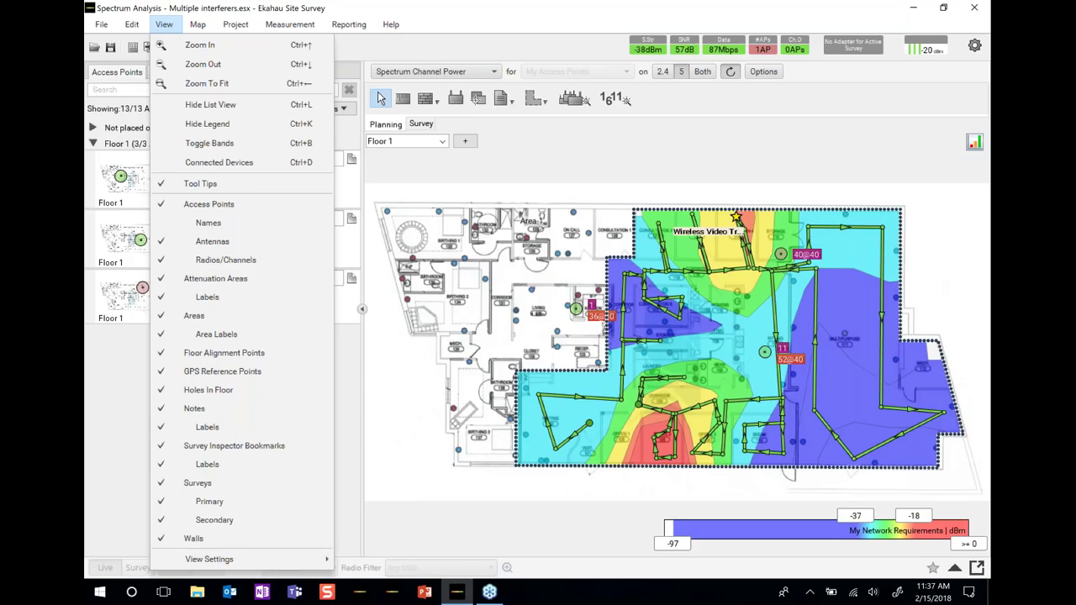
left_click(198, 483)
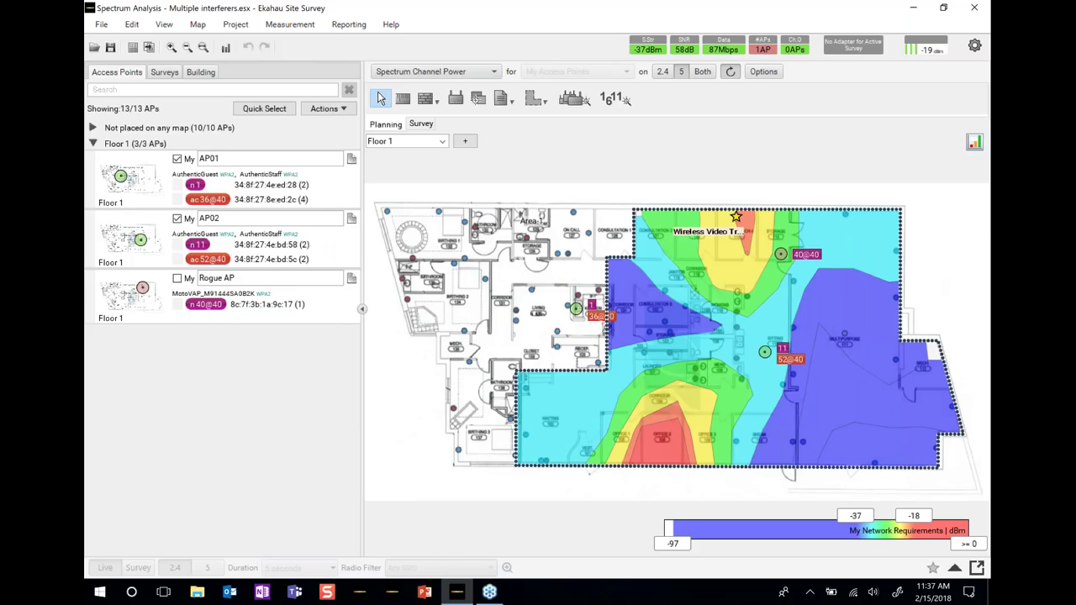
mouse_move(742, 223)
mouse_move(665, 372)
- In the visualization options, restrict Spectrum Channel Power from the maximum over all channels to a single 5 GHz channel
left_click(763, 71)
left_click(705, 306)
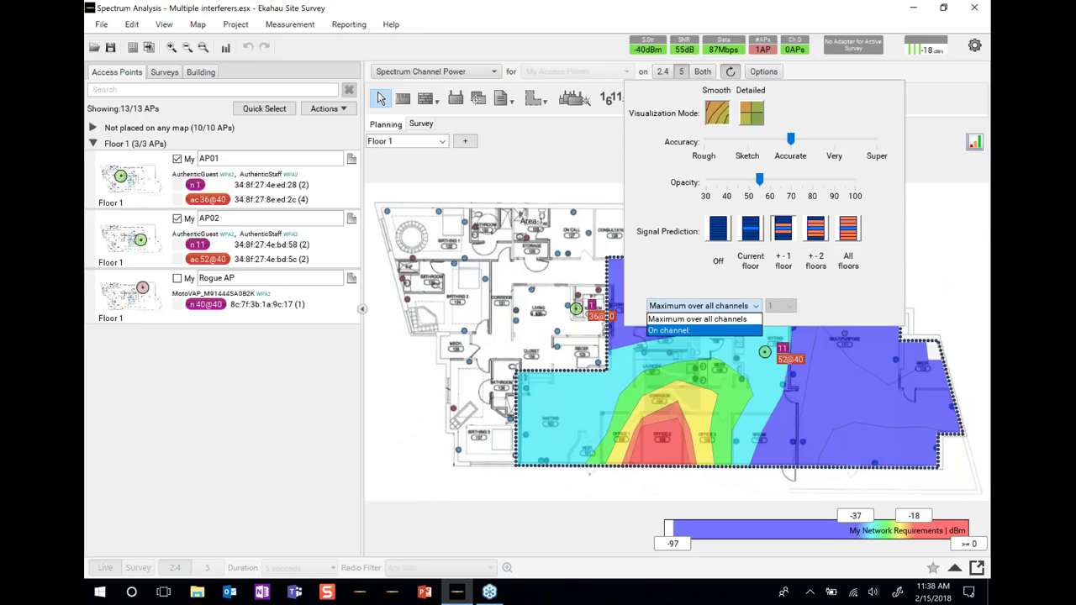
key("Return")
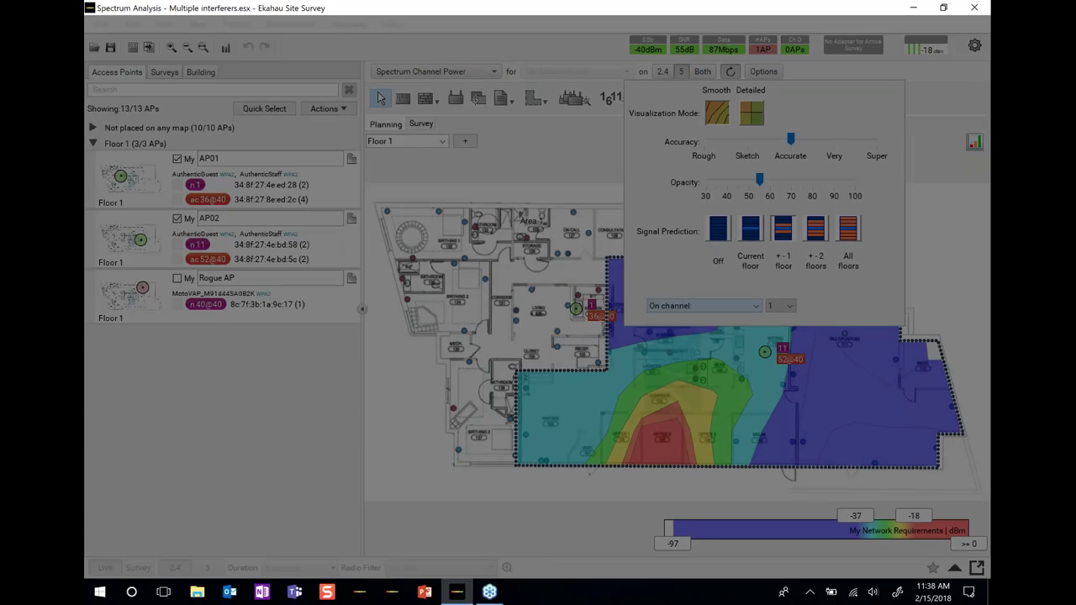
left_click(780, 306)
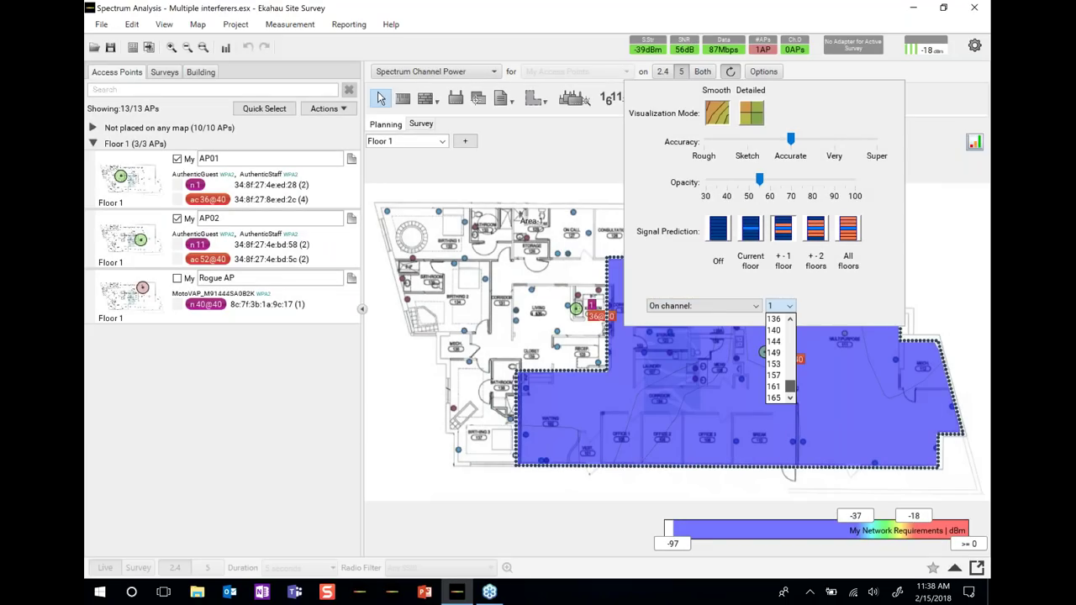
key("Return")
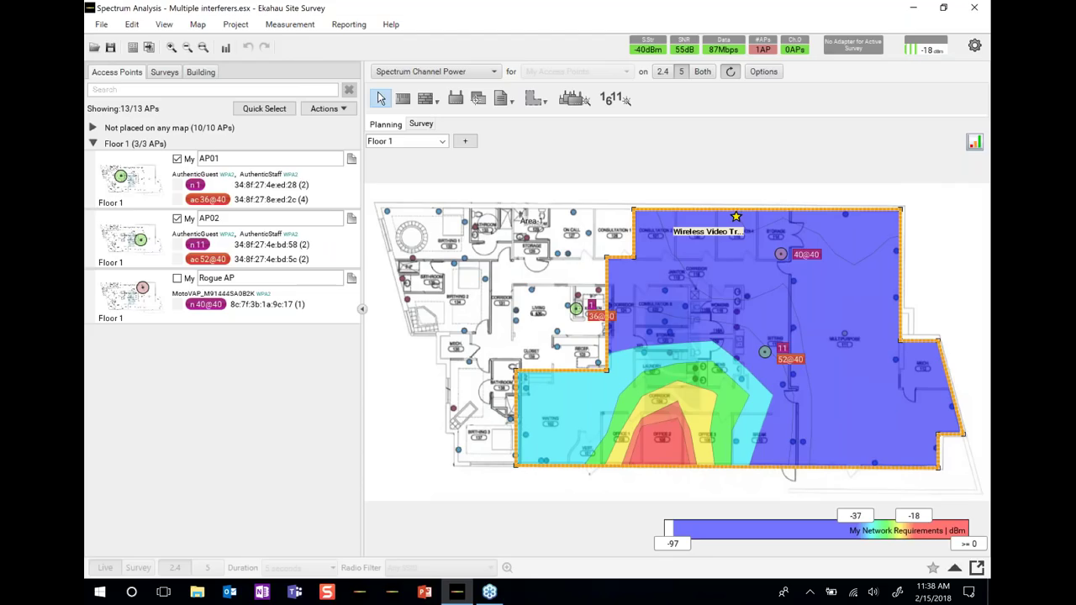
- Set the heatmap legend's contour spacing to 1 and examine the interference hot spot in the lower offices
double_click(948, 485)
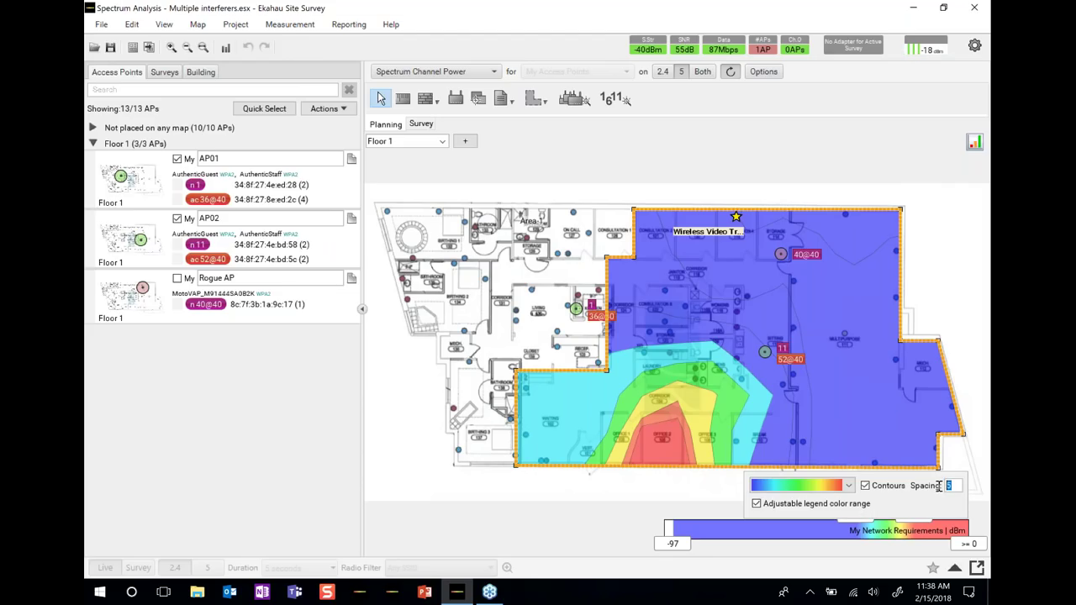
type("1")
key("Return")
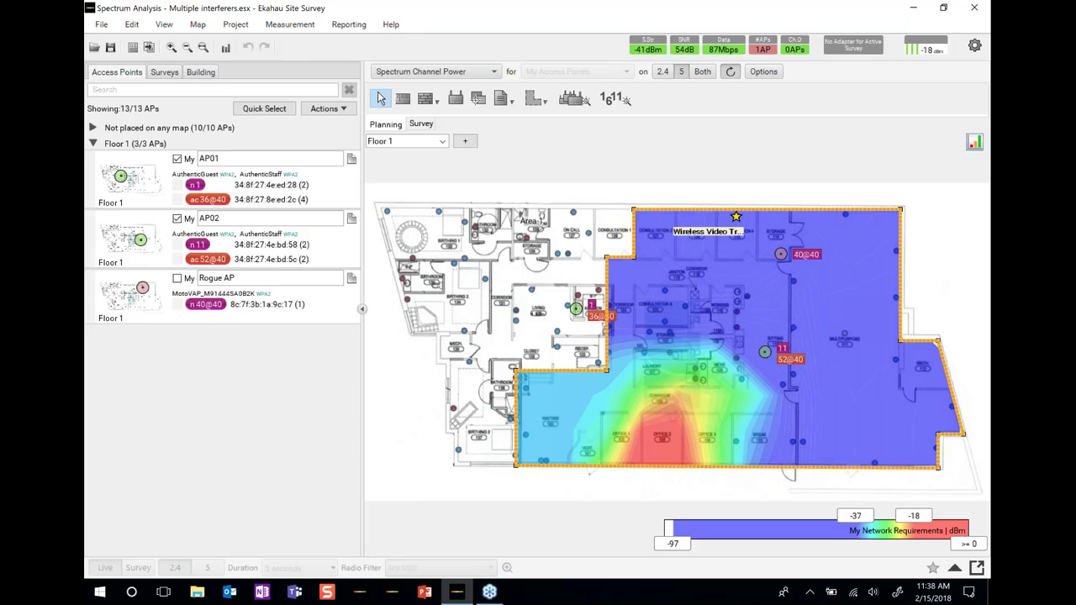
mouse_move(661, 446)
- Switch the floor plan to the Survey view and shrink the spectrum pane to enlarge the map
left_click(420, 124)
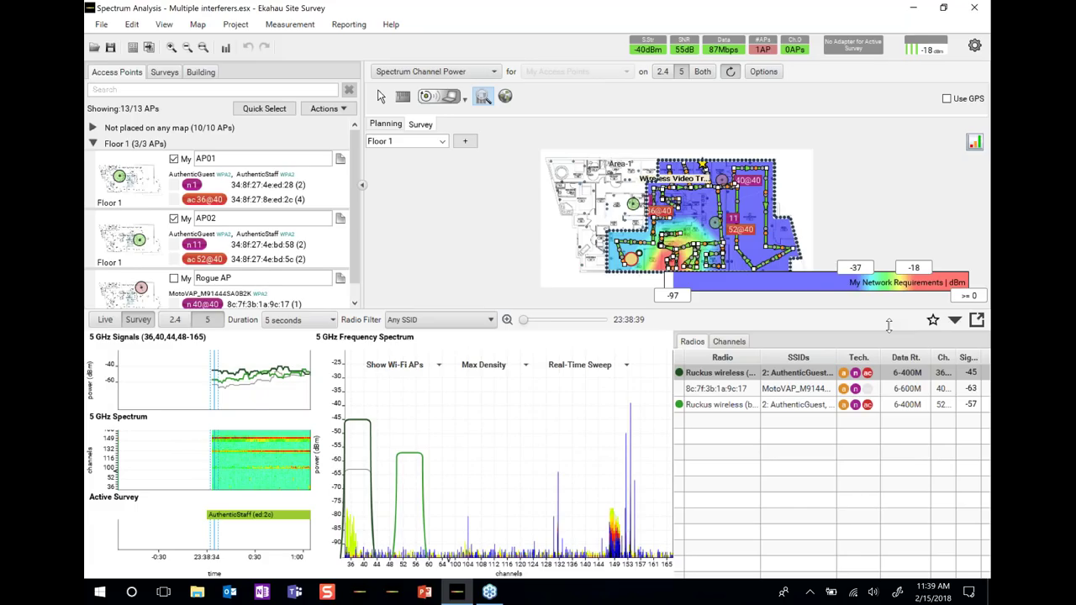
left_click_drag(889, 326, 888, 385)
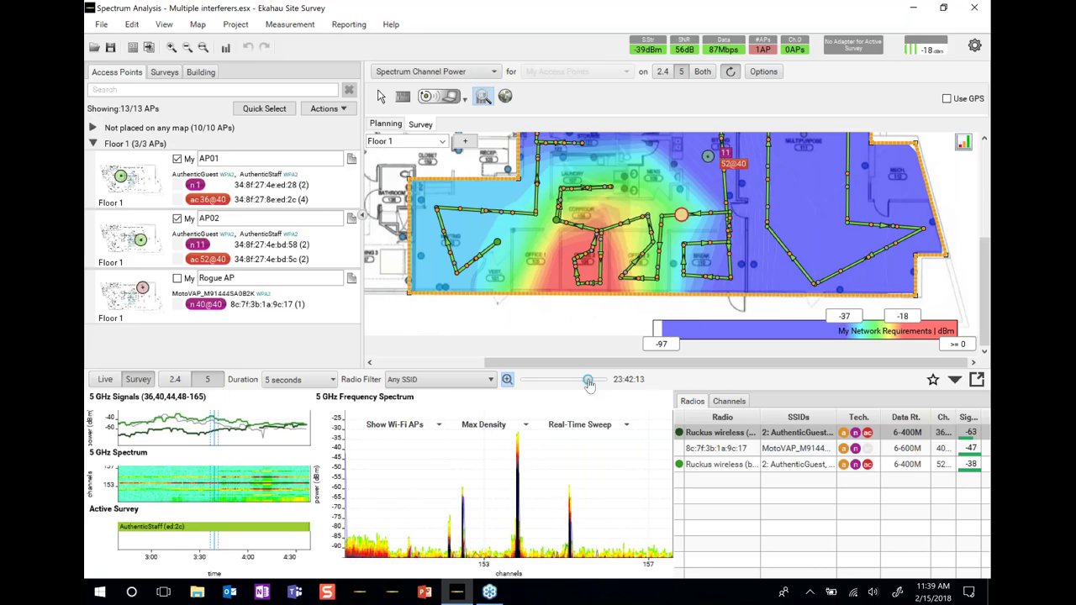
- Play the recorded survey forward along the lower-office path into the red hot spot, up to 23:42:44, comparing the 5 GHz spectrum
left_click_drag(590, 384, 591, 383)
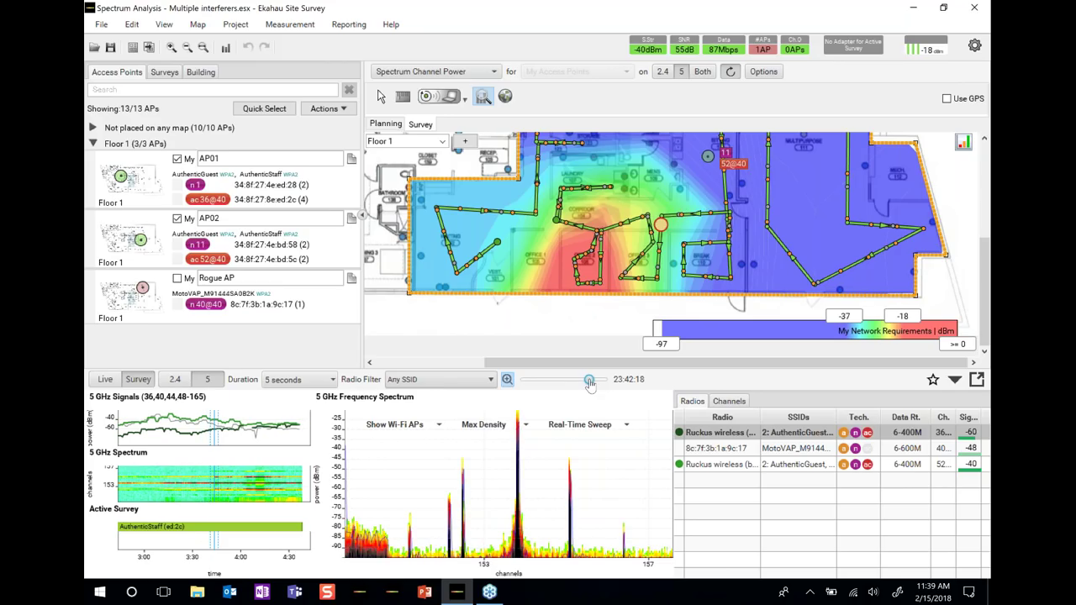
left_click_drag(589, 382, 591, 384)
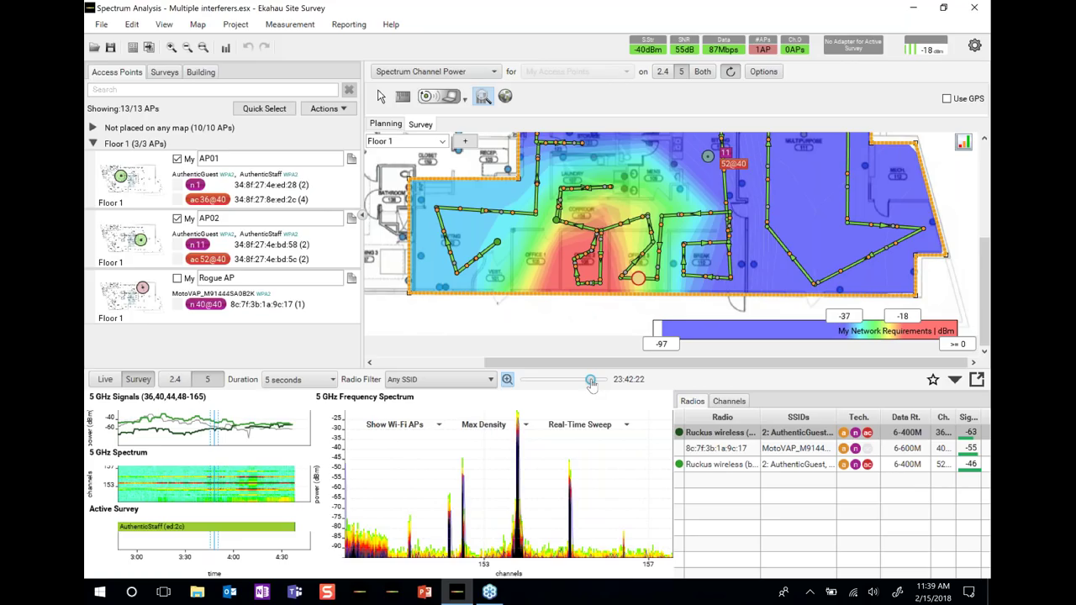
left_click_drag(592, 384, 595, 383)
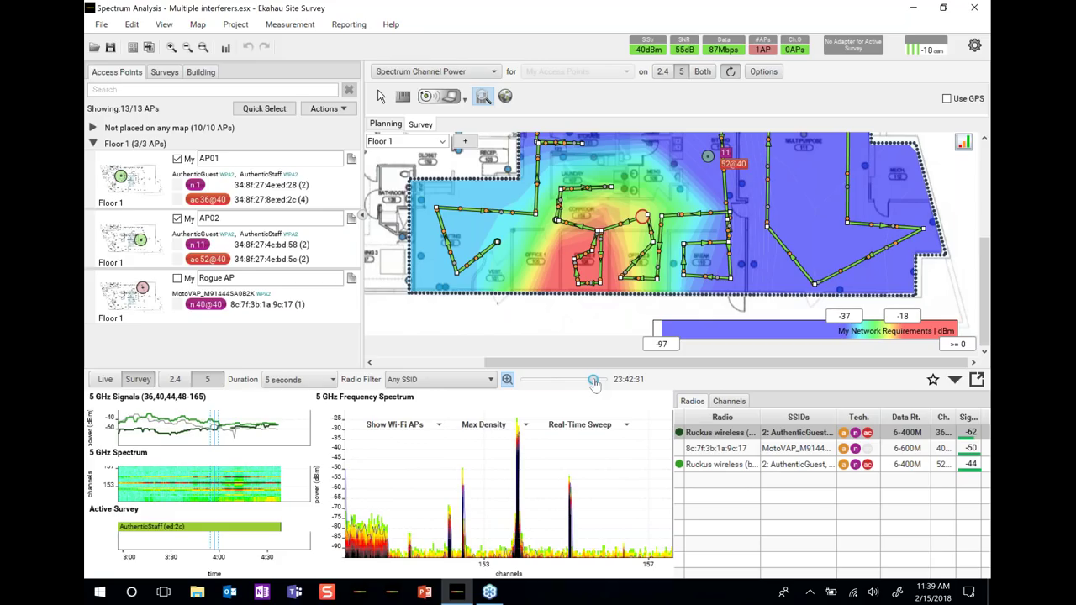
left_click_drag(594, 383, 597, 384)
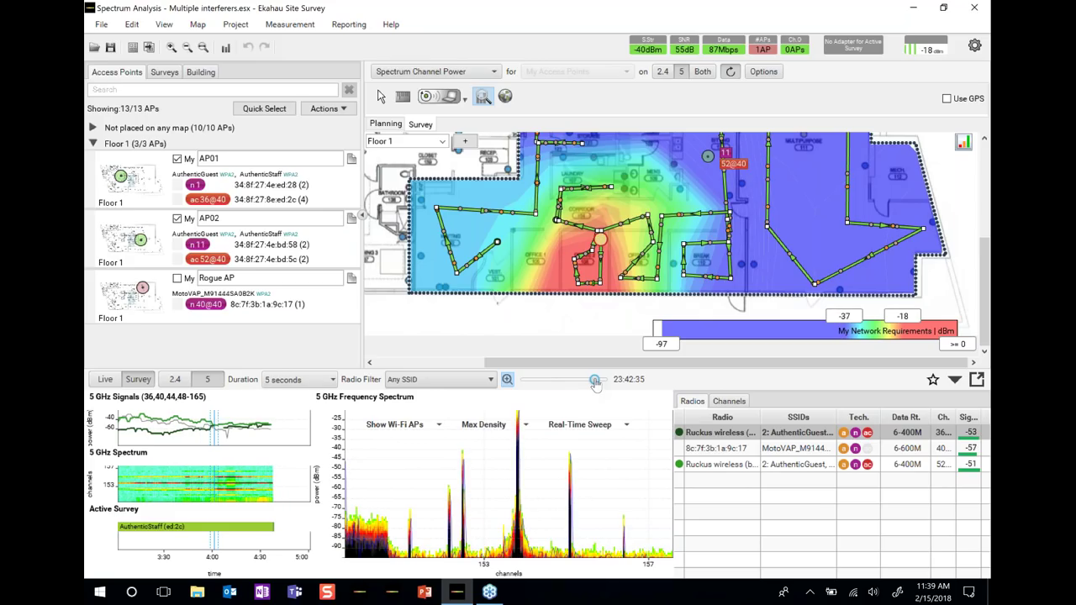
left_click_drag(596, 382, 597, 383)
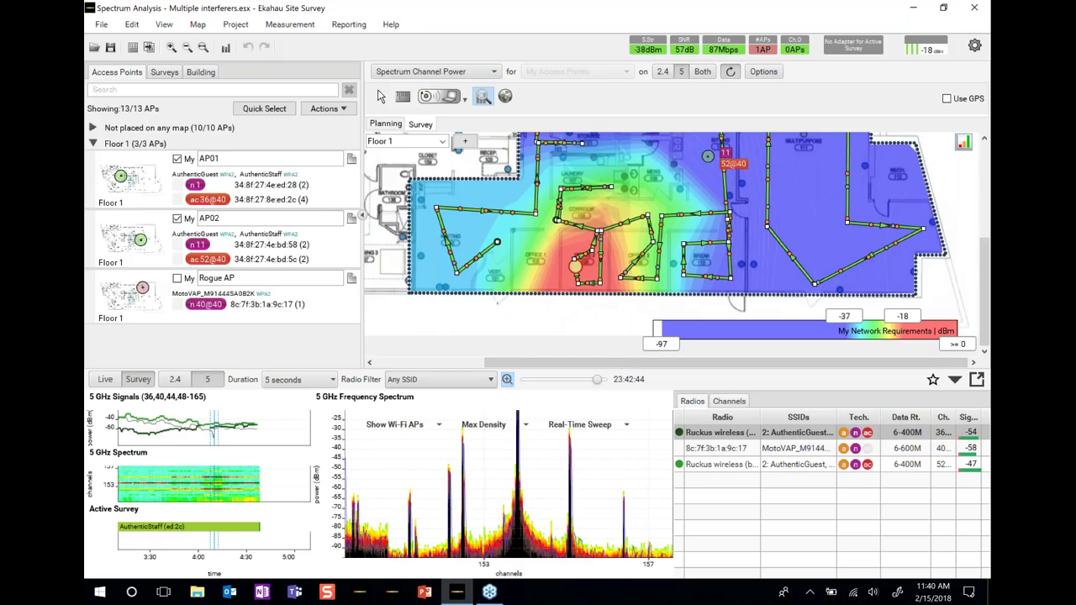
- Examine the spectrum utilization of the 5 GHz channels up to 165 in the channel list, and collapse the spectrum pane
left_click(729, 401)
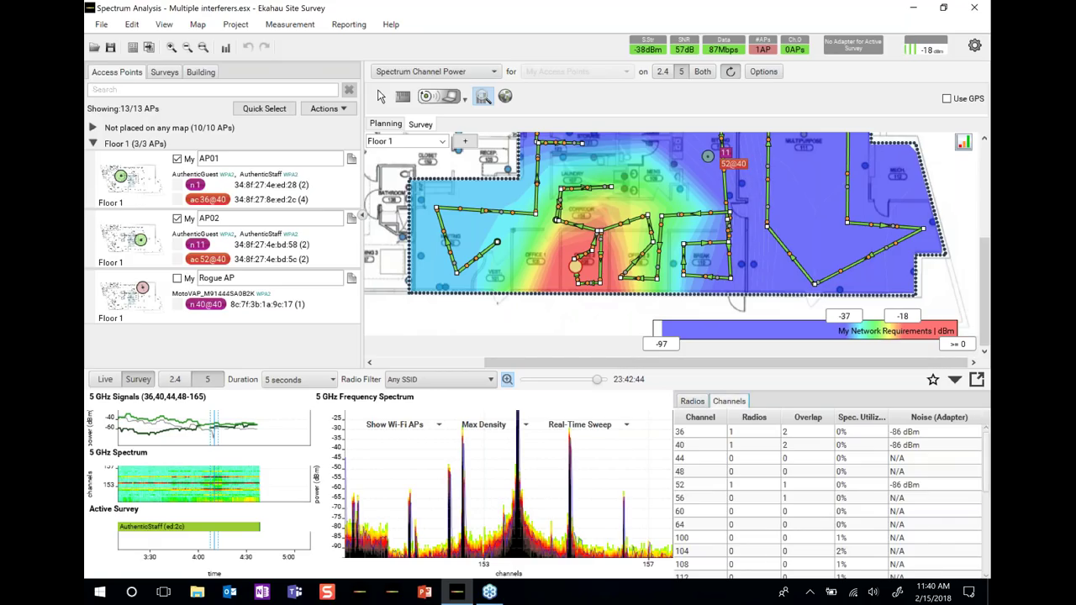
scroll(832, 502, "down", 4)
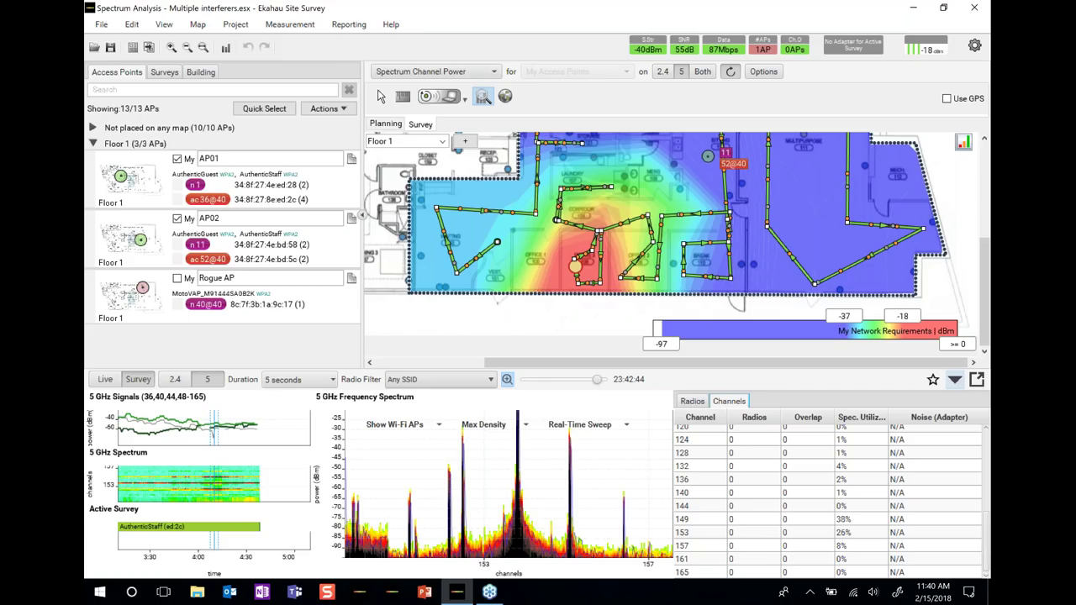
left_click(955, 379)
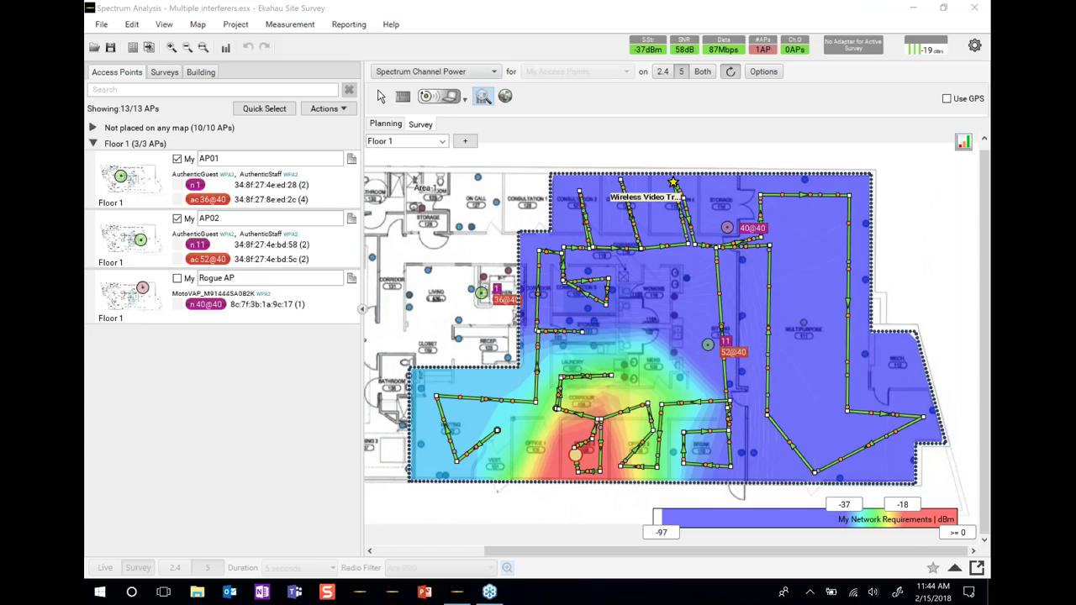
- Change the floor plan heatmap visualization to Spectrum Utilization
key("alt+Tab")
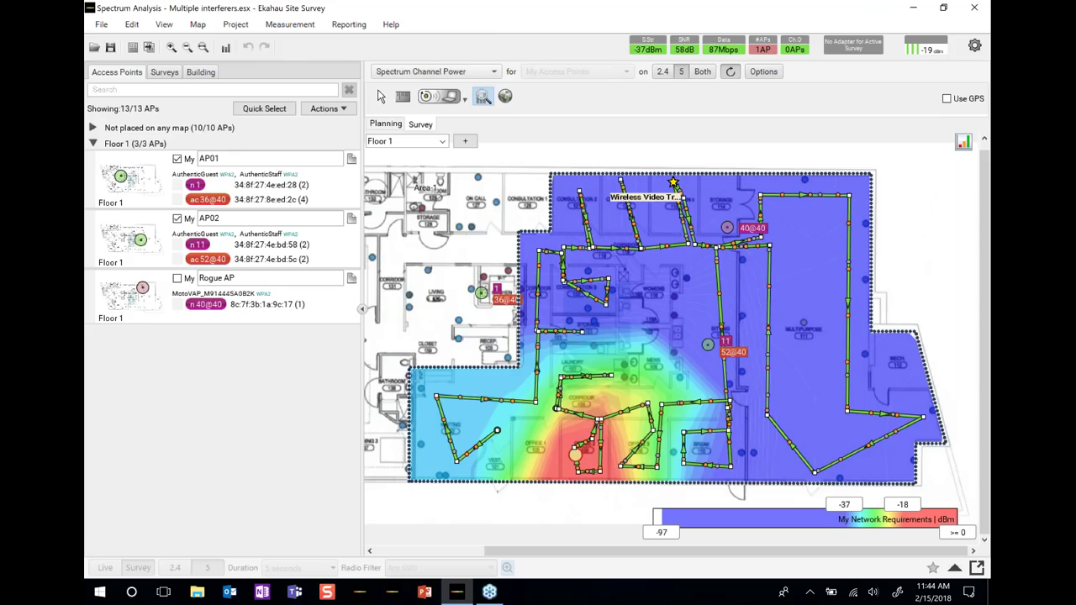
key("alt+Down")
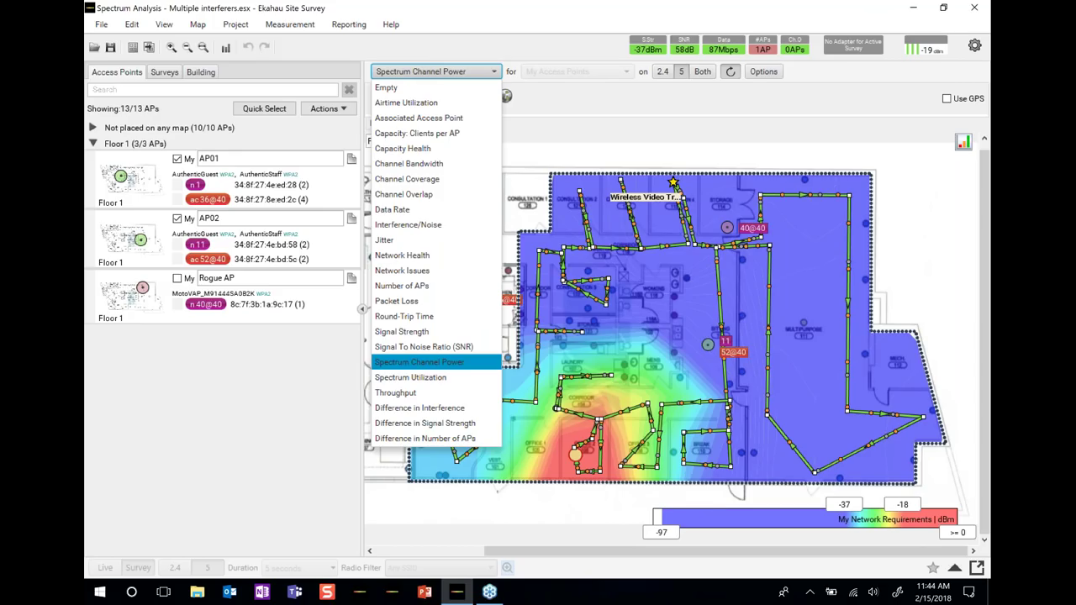
key("Down")
key("Return")
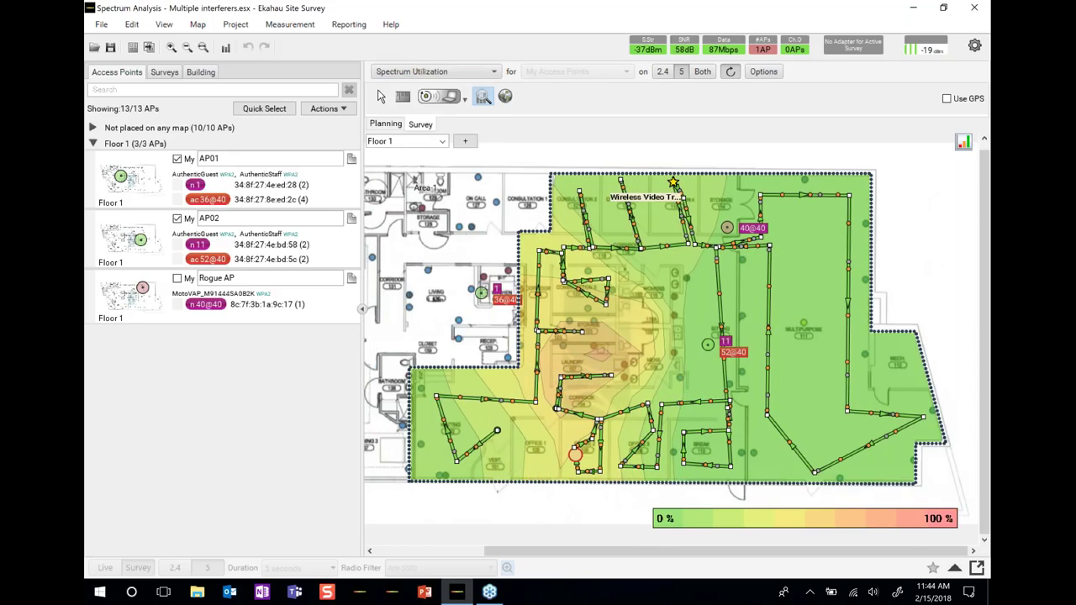
- Review the Spectrum Utilization visualization statistics chart, close it, and inspect the high-utilization area near the laundry and corridor
left_click(380, 96)
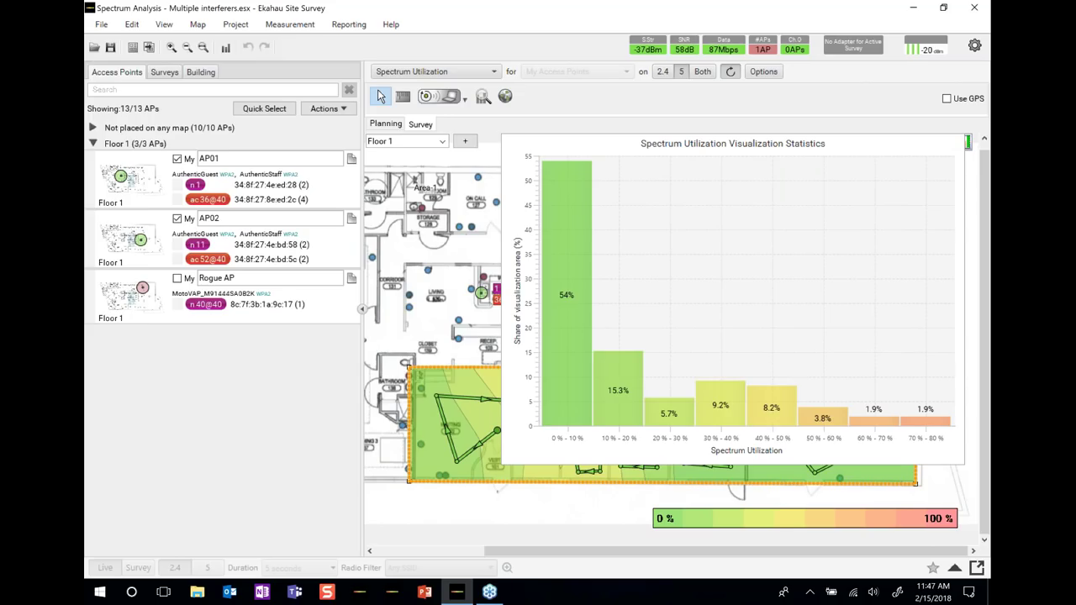
left_click(965, 142)
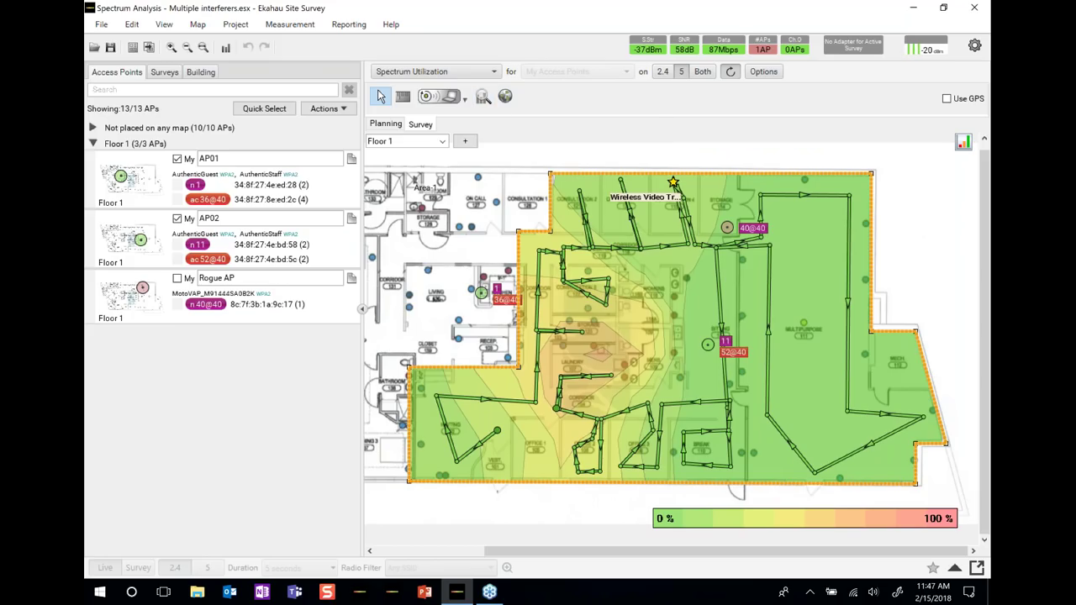
mouse_move(607, 358)
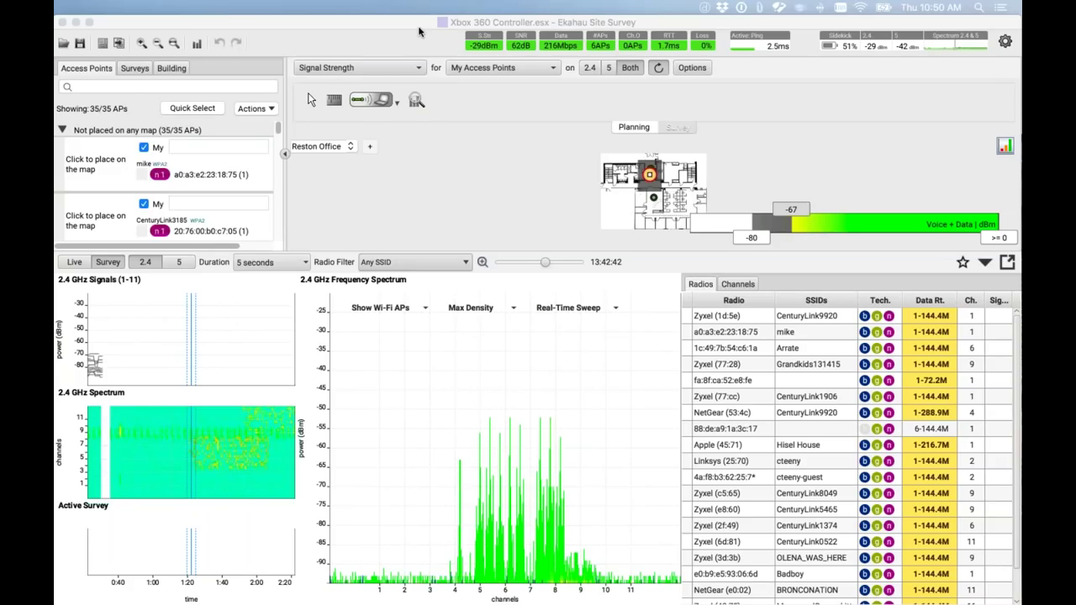
- In the Xbox 360 Controller survey, advance the 2.4 GHz playback to 13:42:50 to examine the interferer's spectrum signature
left_click(419, 31)
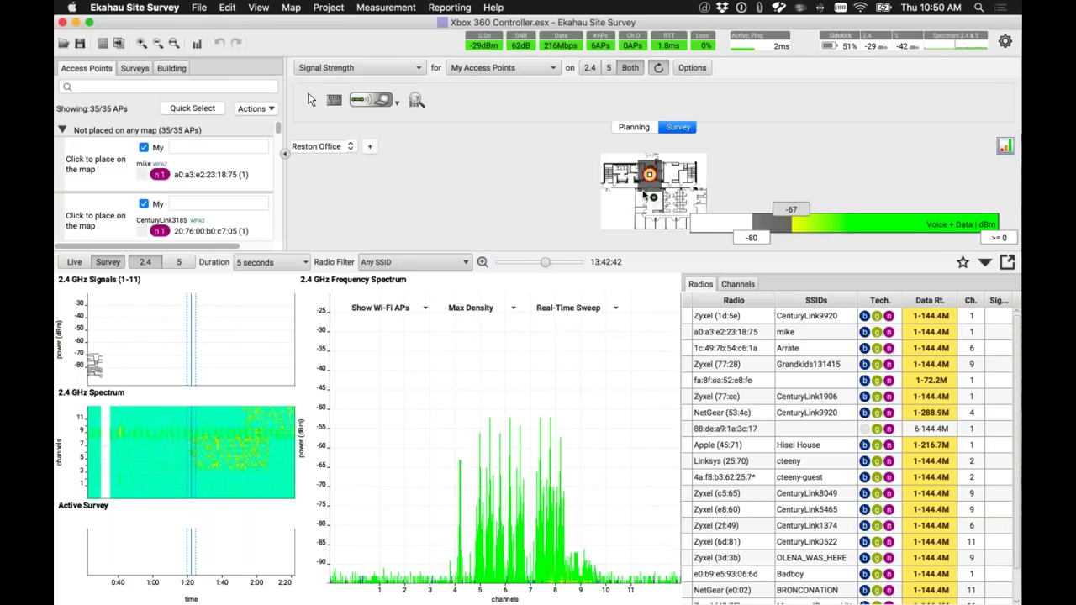
scroll(646, 195, "up", 4)
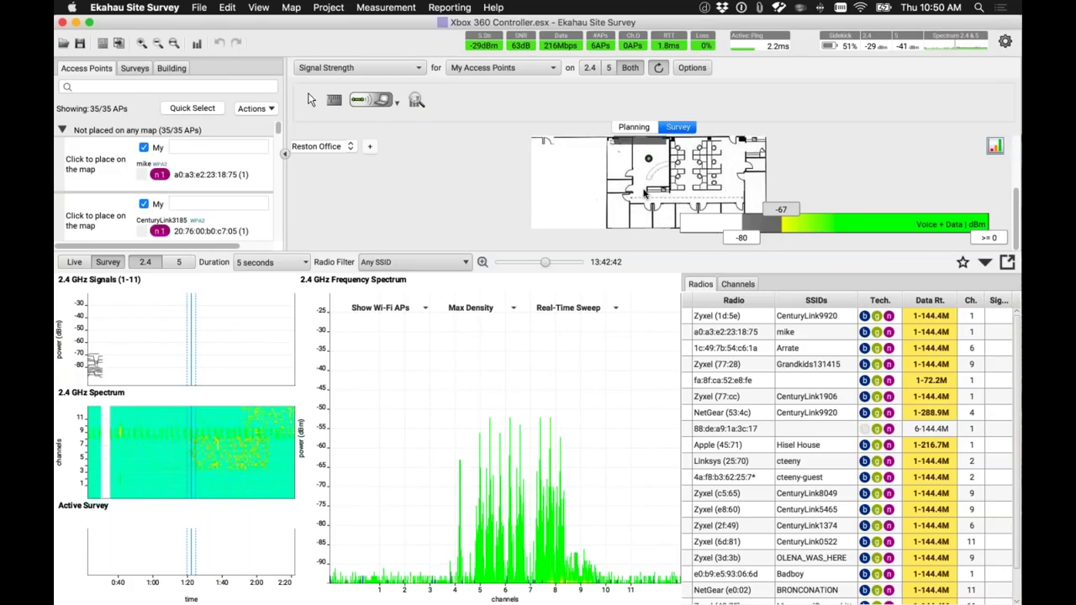
scroll(646, 195, "down", 5)
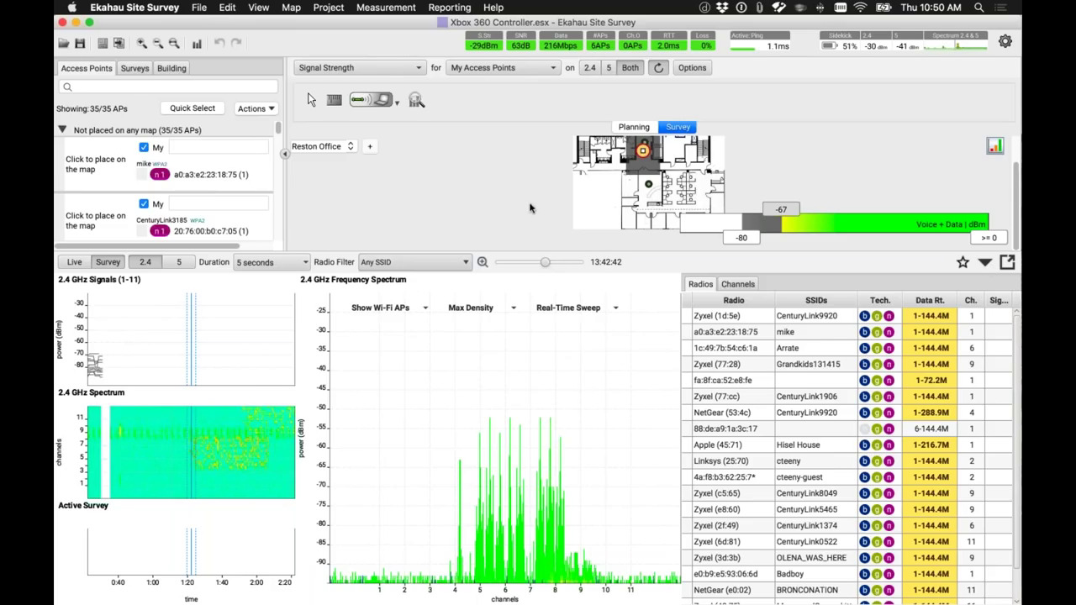
left_click_drag(545, 262, 549, 265)
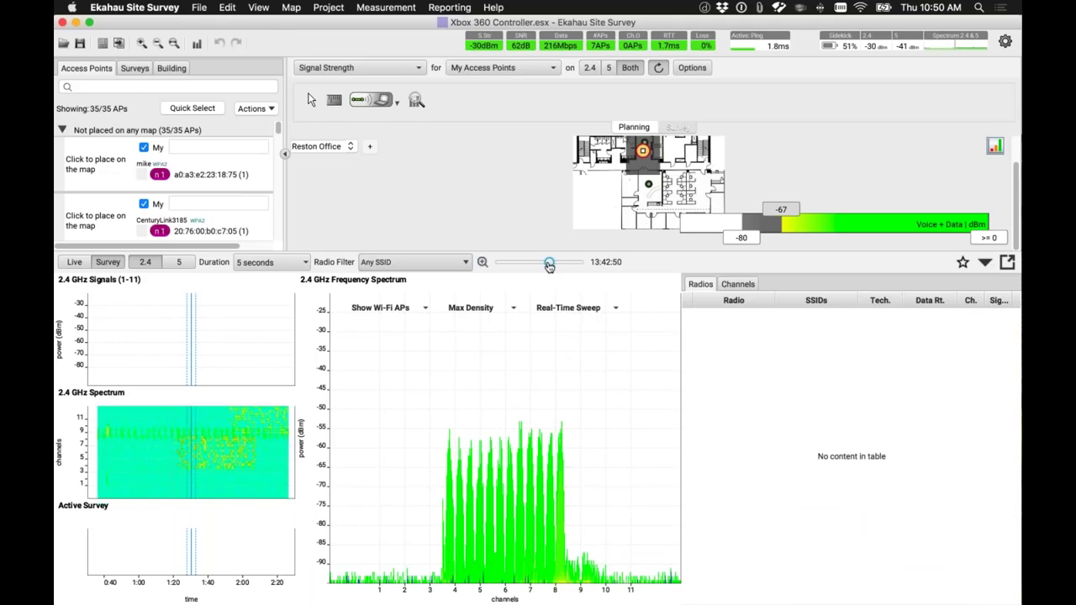
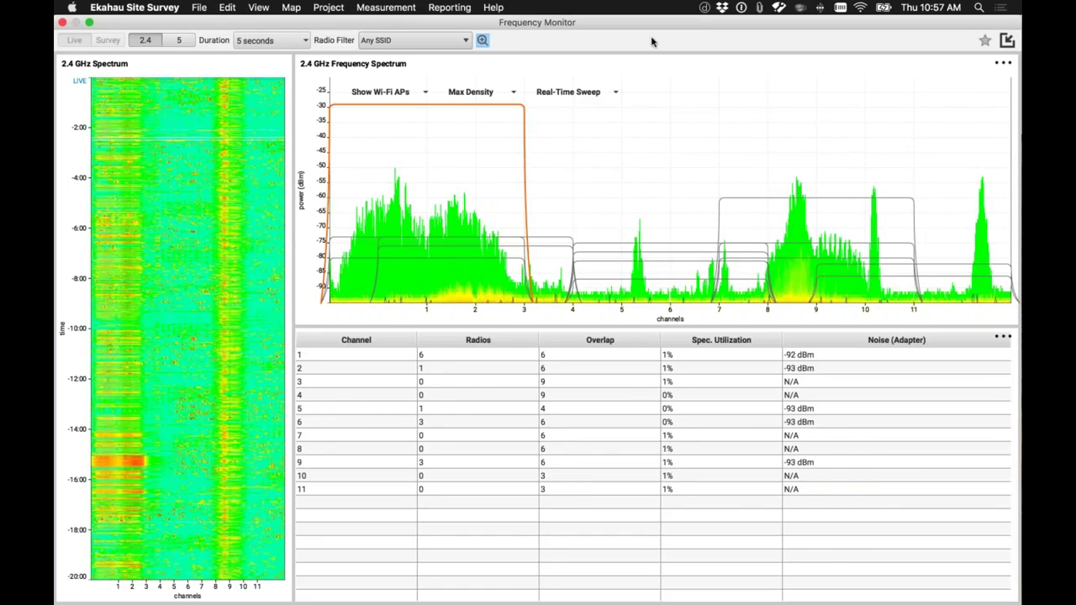
- Switch the Frequency Monitor to the 5 GHz band and zoom the spectrum to channels 36 through 52
left_click(181, 42)
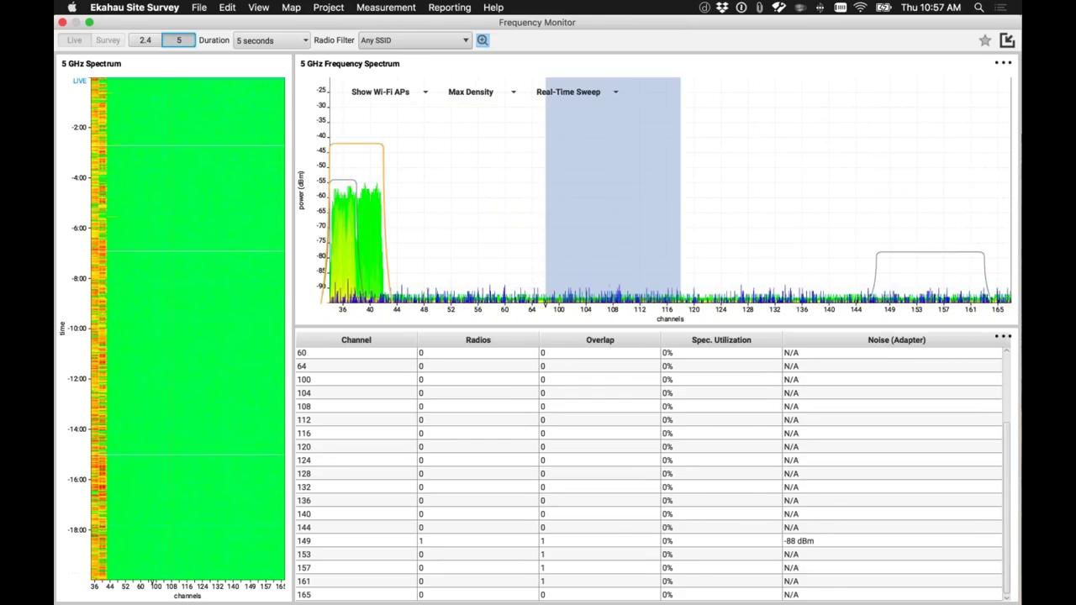
left_click_drag(332, 210, 464, 210)
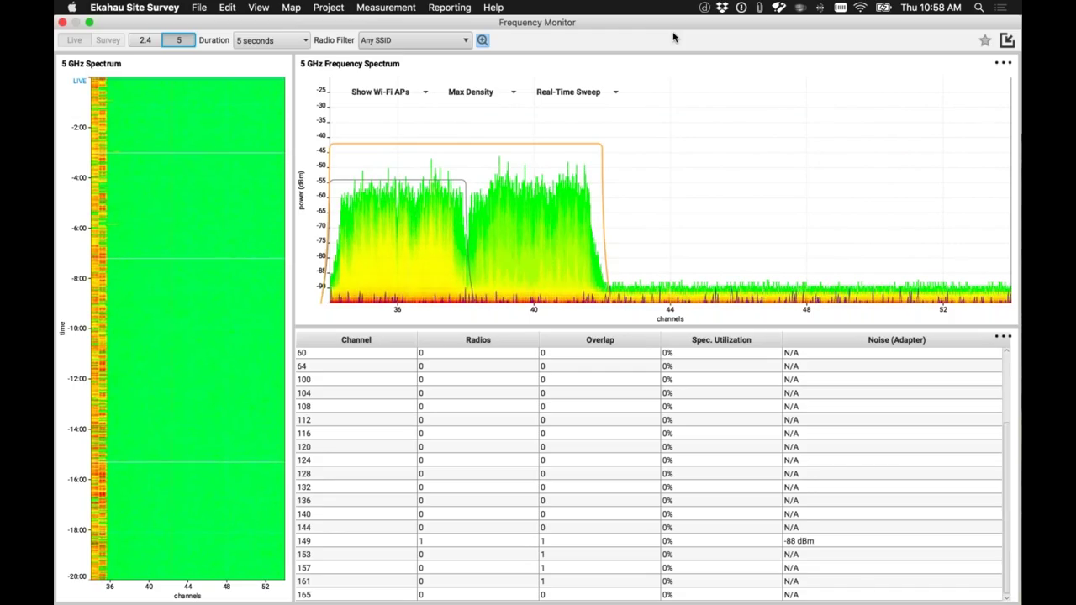
- Replace the channel table with the Radios list and highlight the channel 36 radio that has no SSID
left_click(998, 339)
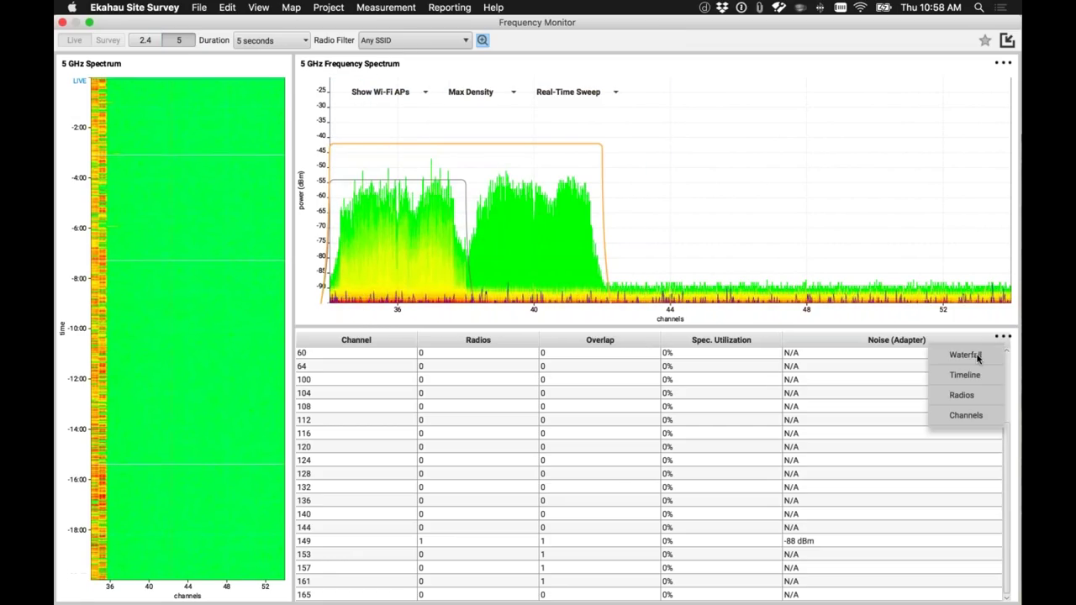
left_click(976, 399)
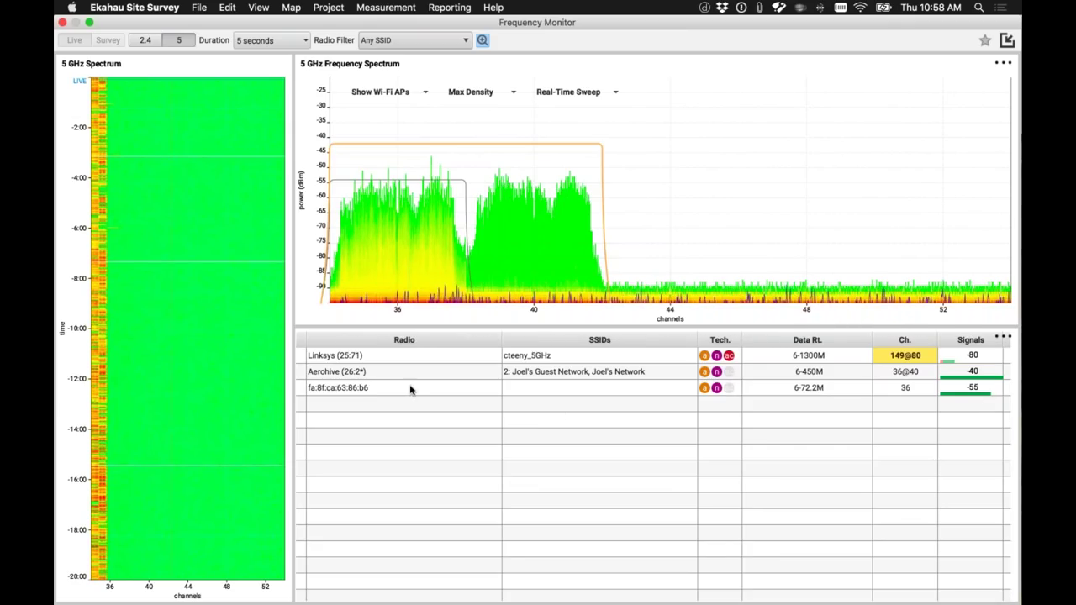
left_click(326, 390)
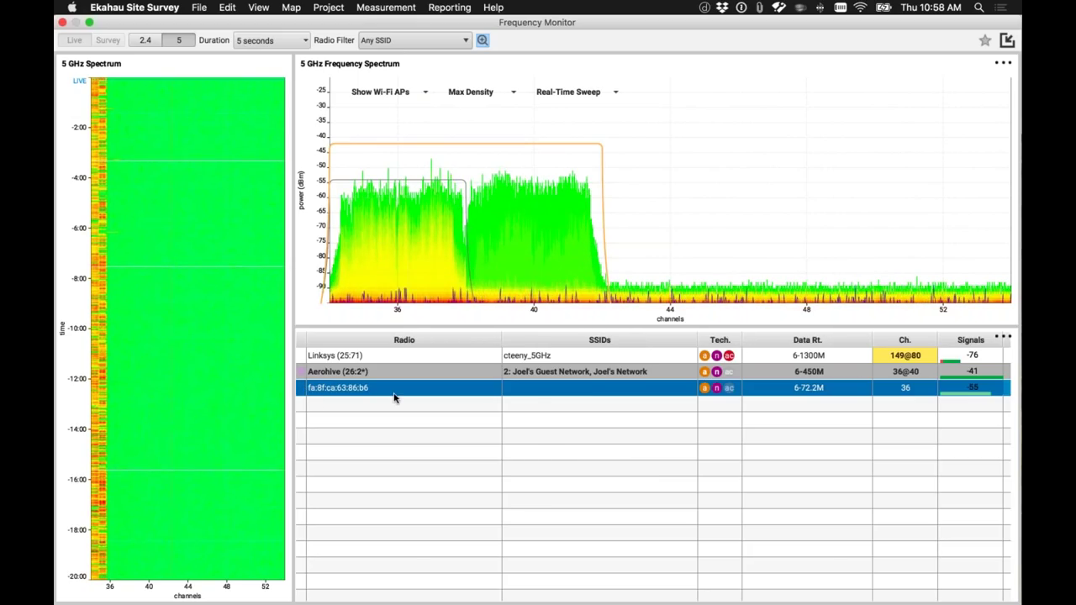
left_click(587, 392)
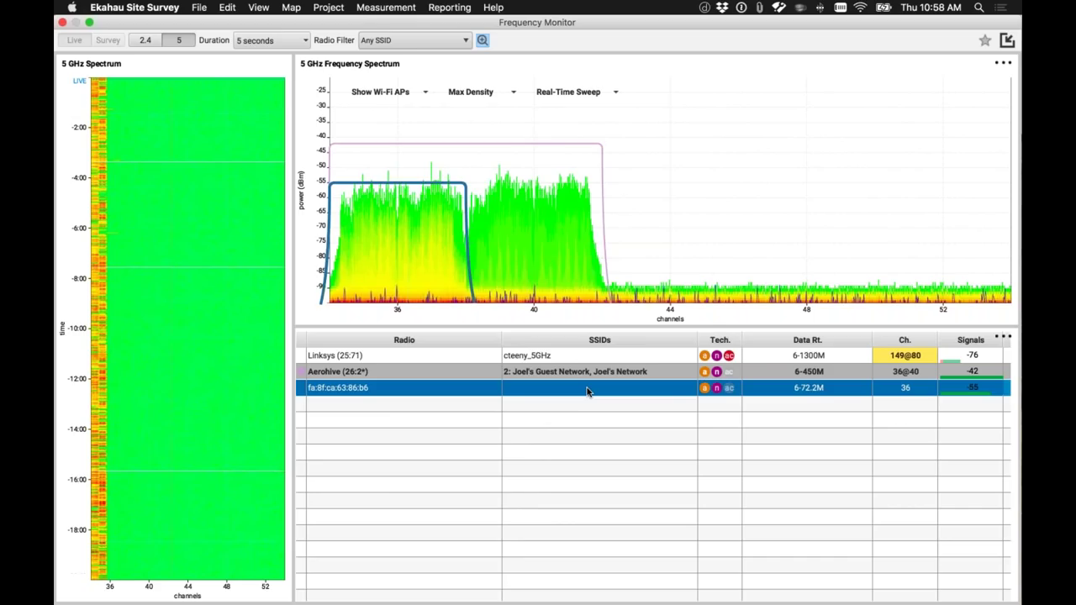
mouse_move(588, 392)
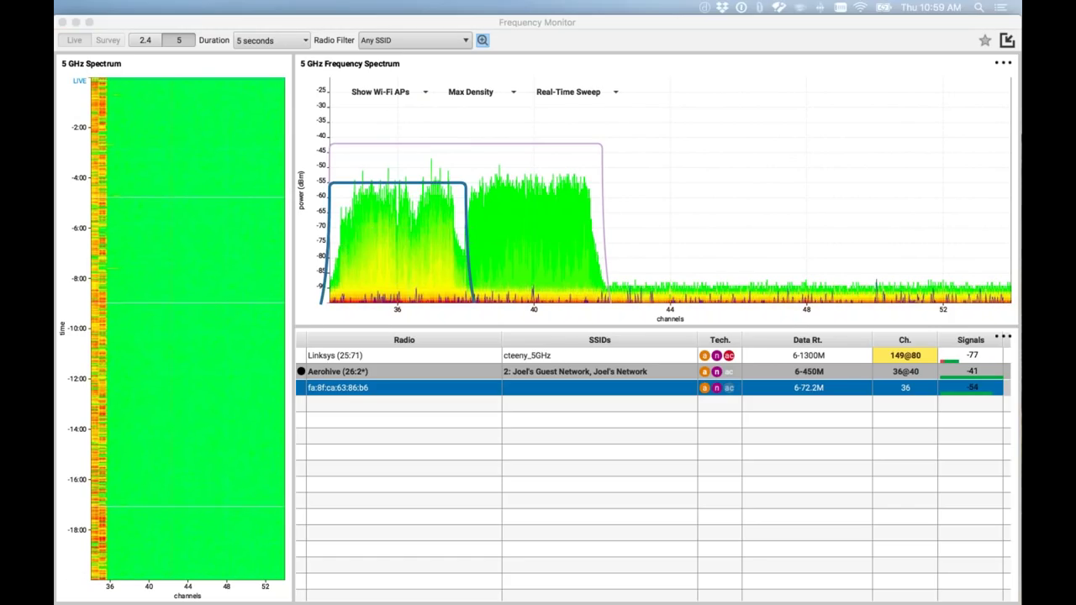
key("ctrl+Up")
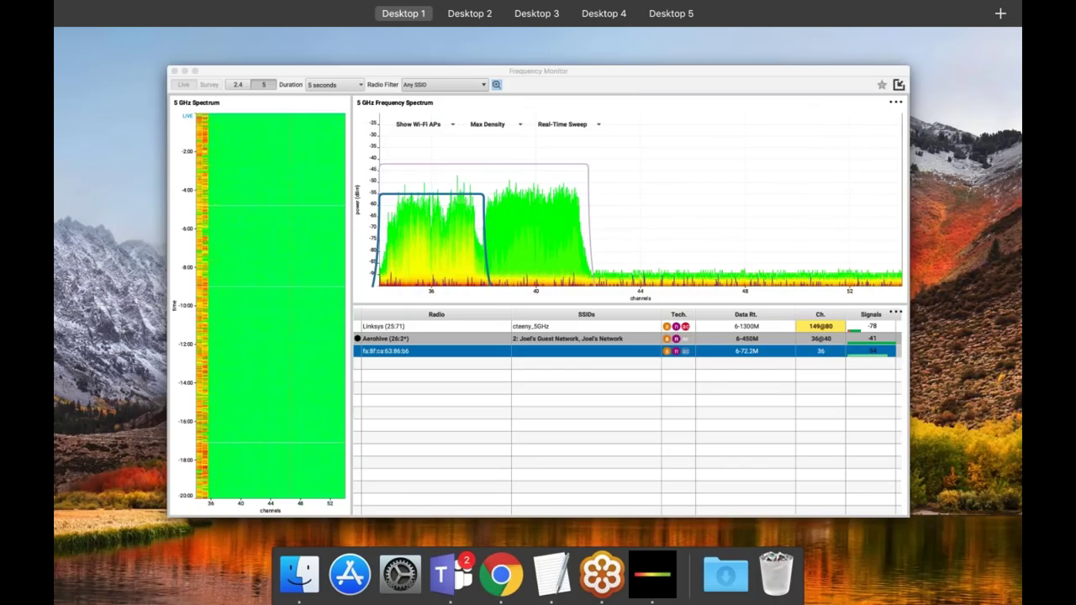
key("ctrl+Up")
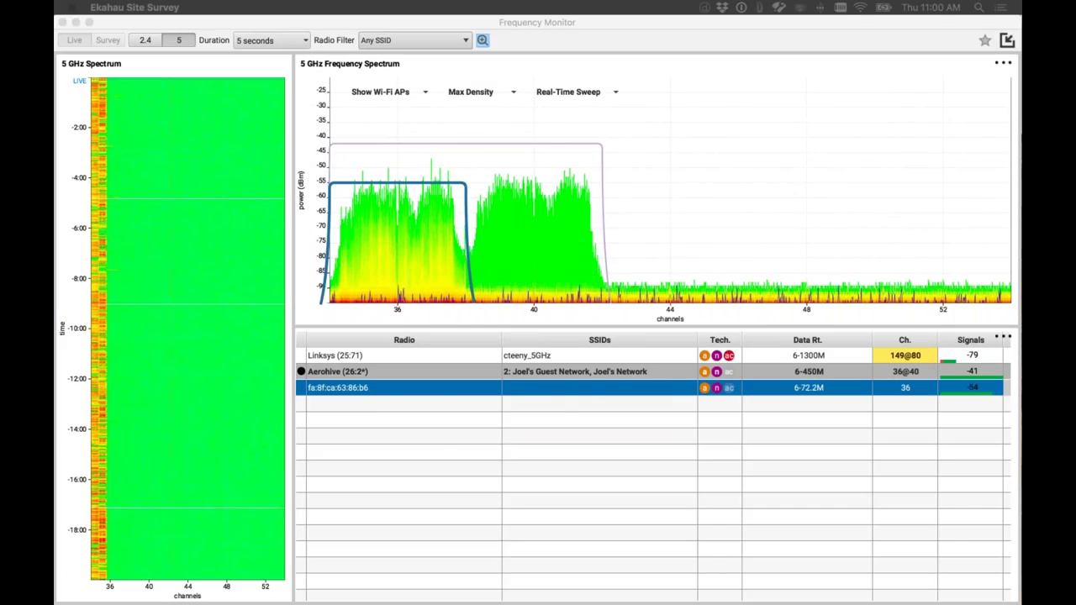